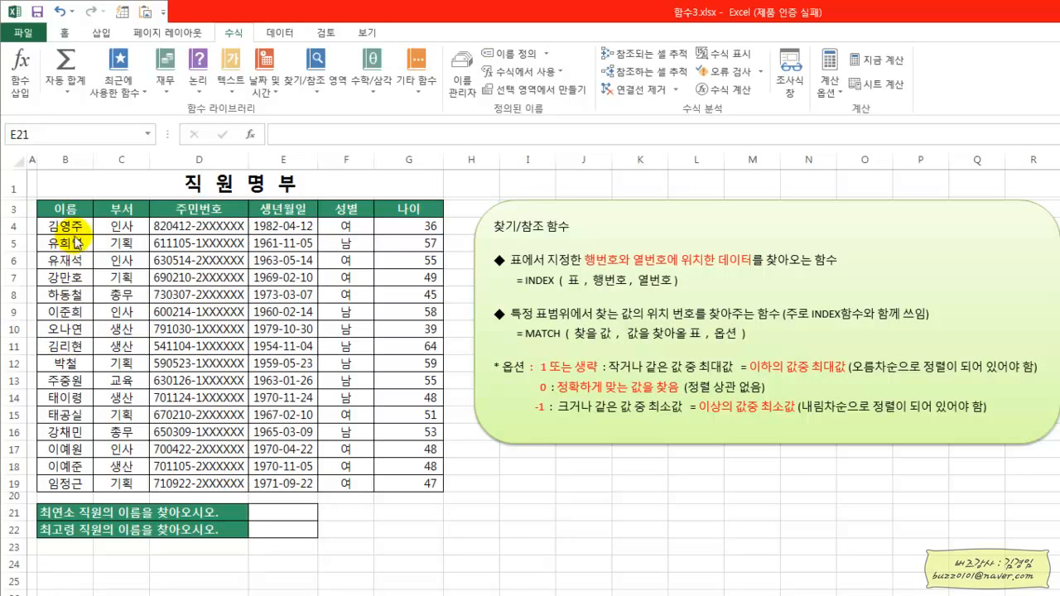
click(284, 509)
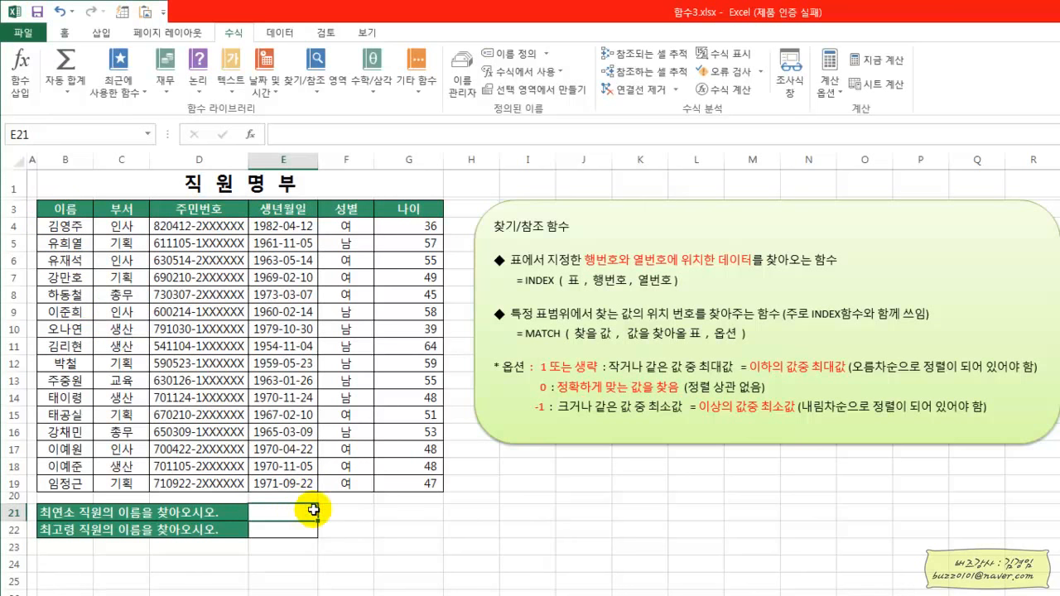
text(=)
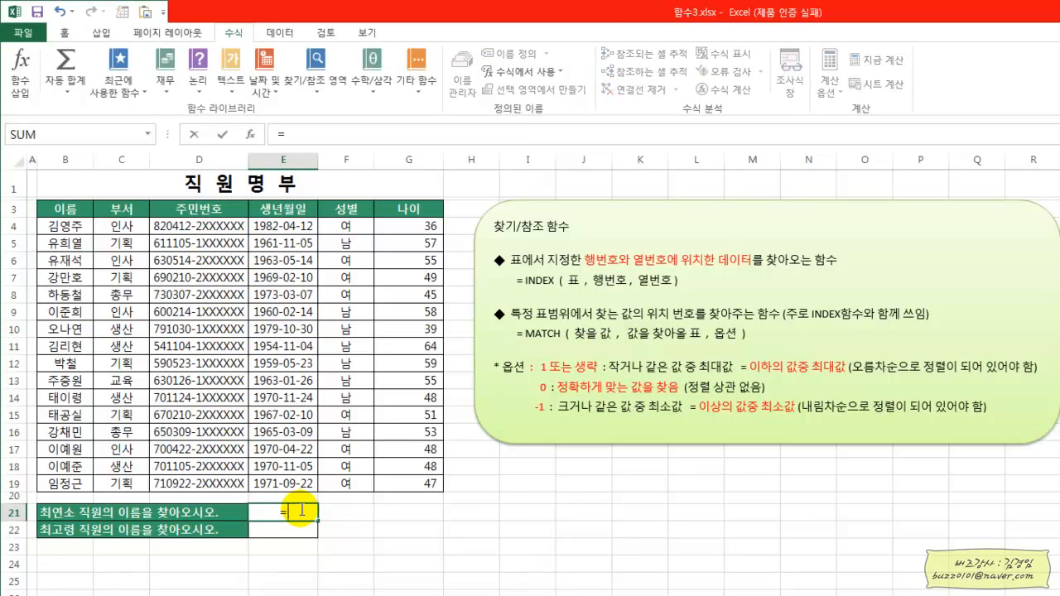
text(INDEX)
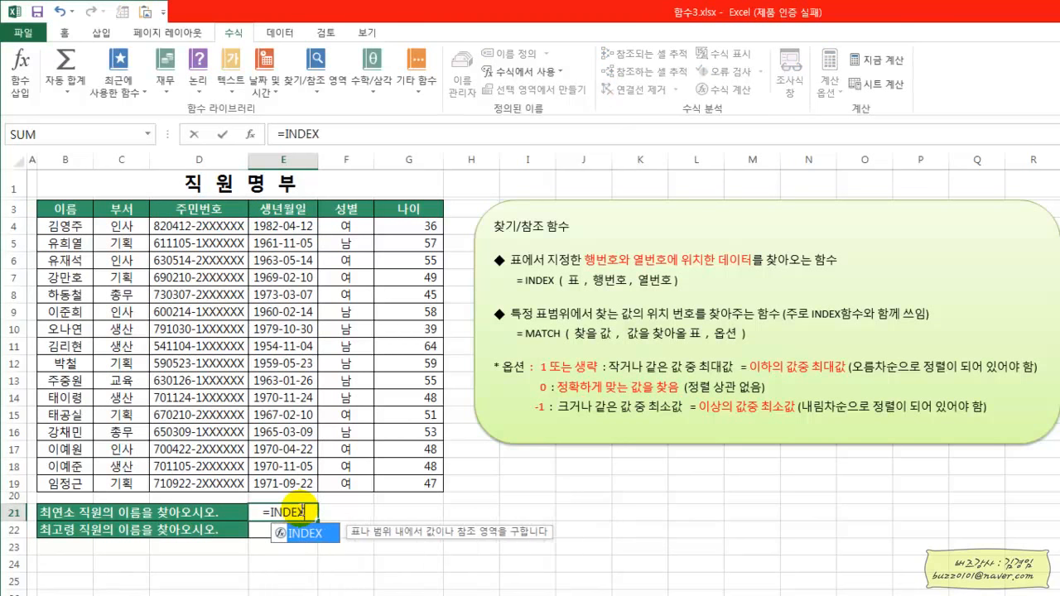
click(249, 134)
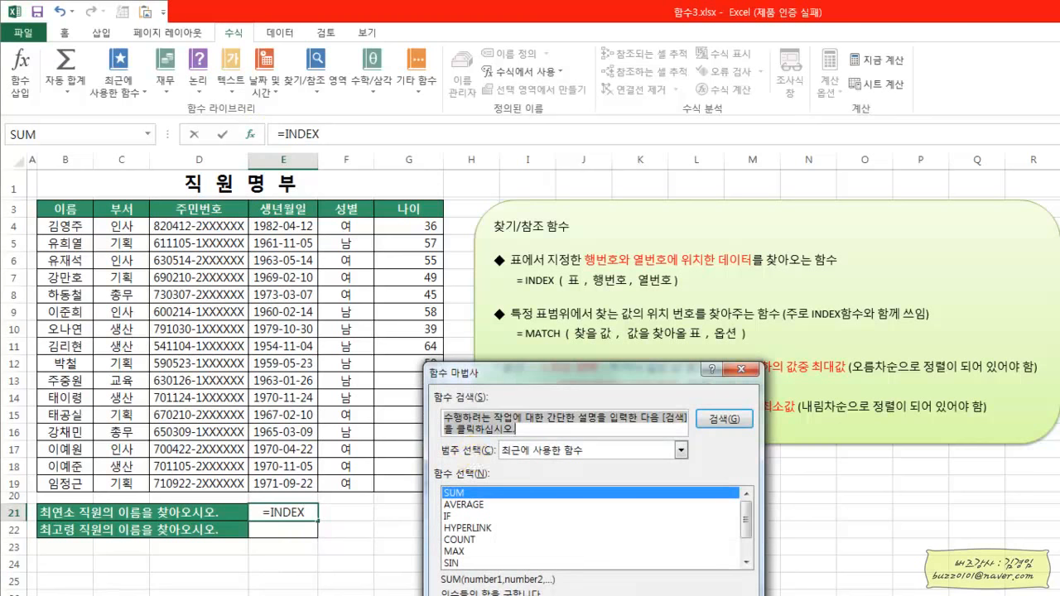
key(Escape)
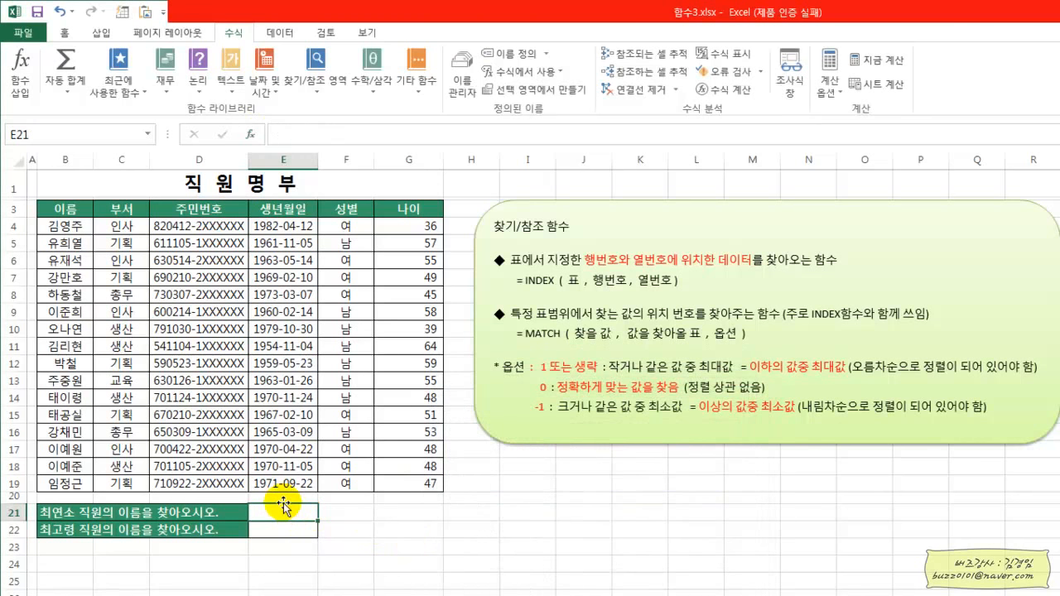
Start an INDEX formula in cell E21 and open its arguments in the array,row_num,column_num form.
text(=IU)
key(BackSpace)
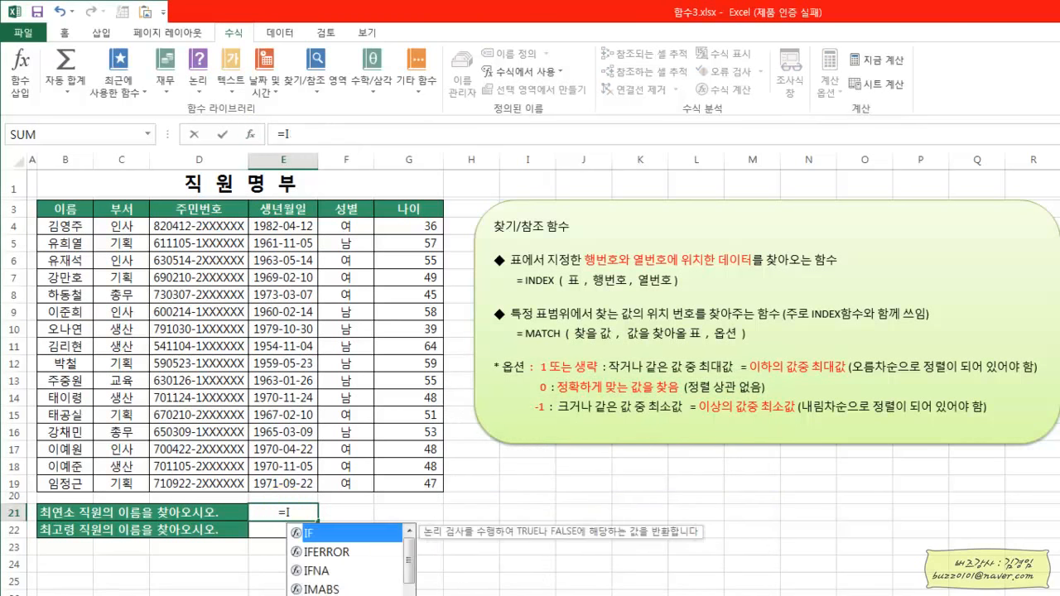
text(NEX)
key(BackSpace)
text(DEX)
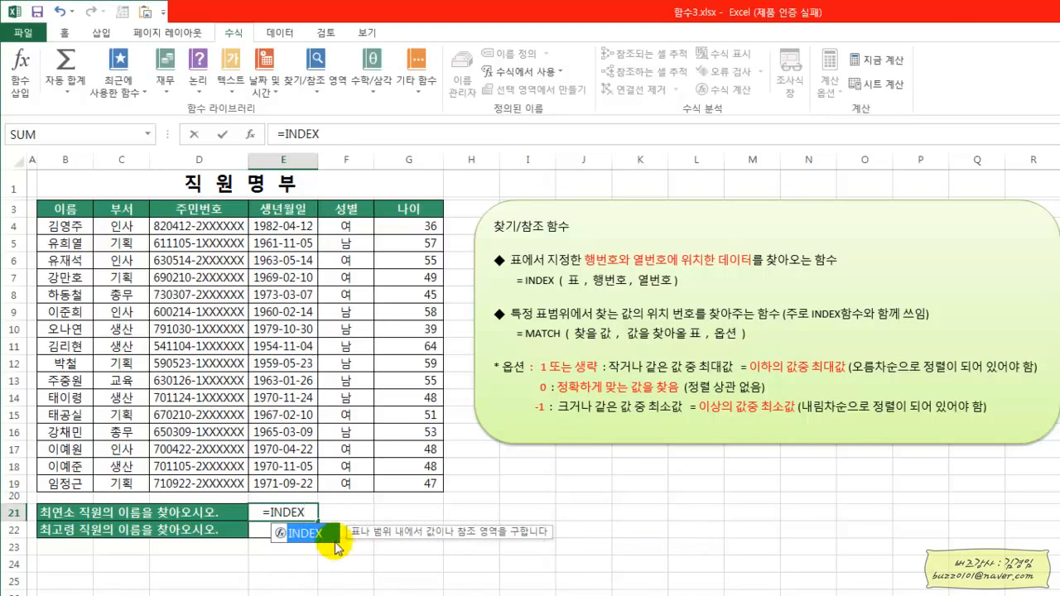
double_click(298, 533)
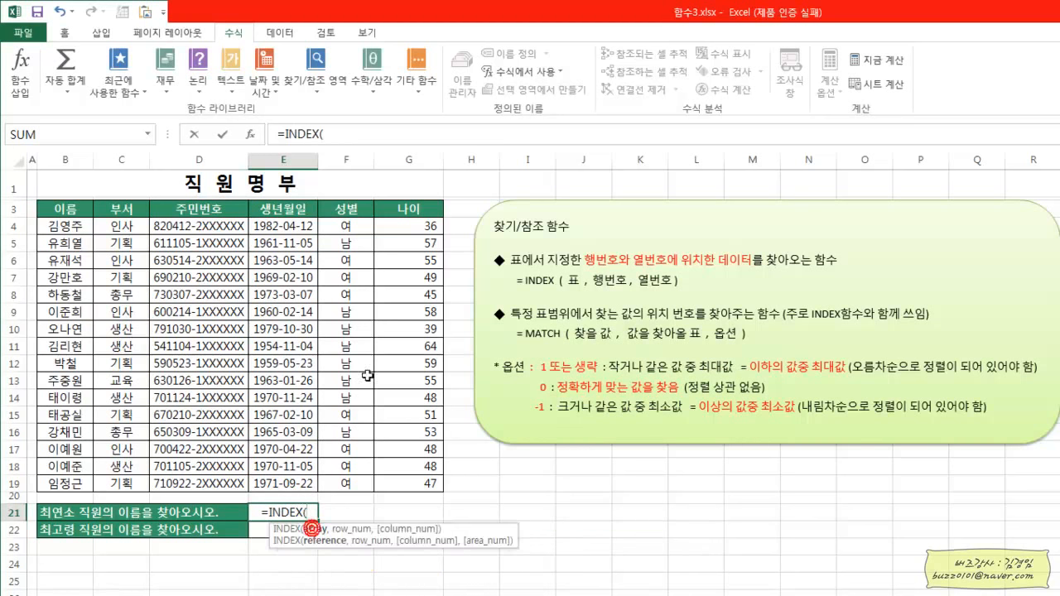
click(250, 135)
drag(615, 480, 512, 512)
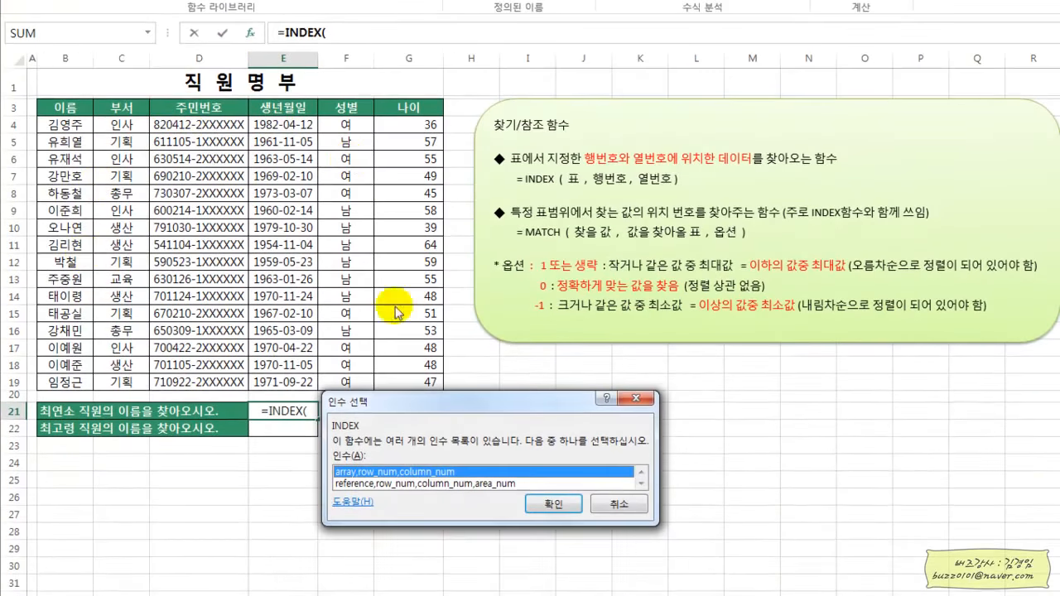
click(554, 507)
drag(469, 285, 445, 417)
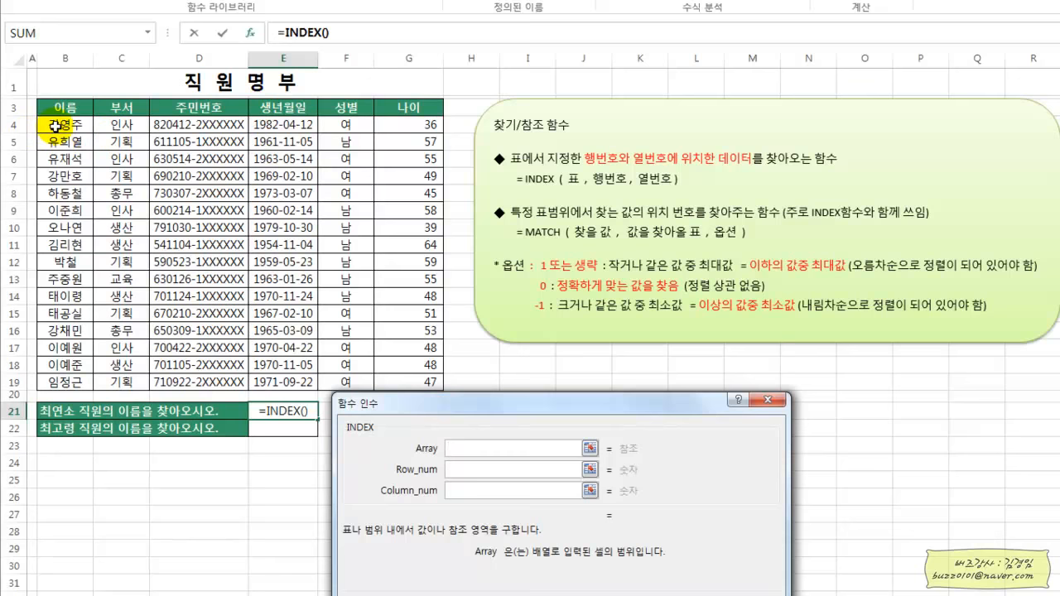
Set the INDEX array to the employee data B4:G19 and enter MATCH() as its row number.
drag(55, 126, 223, 217)
drag(364, 382, 400, 381)
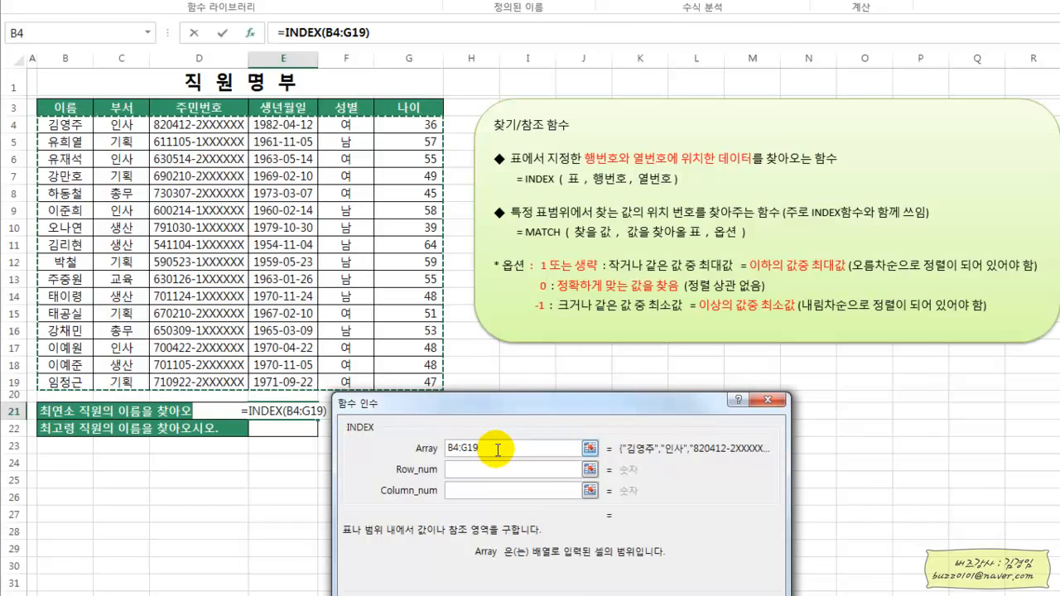
click(461, 470)
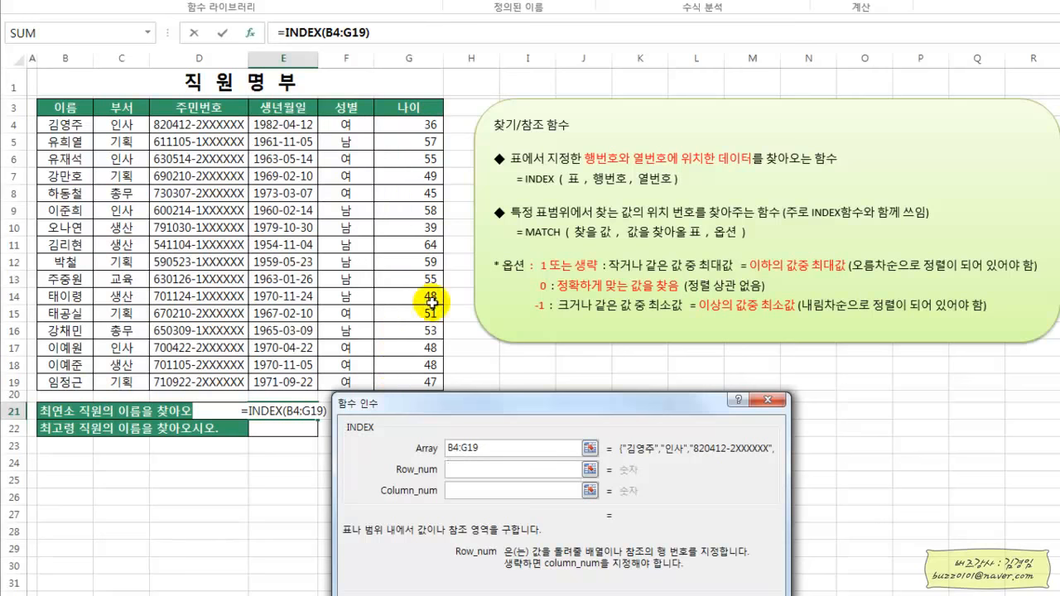
click(494, 471)
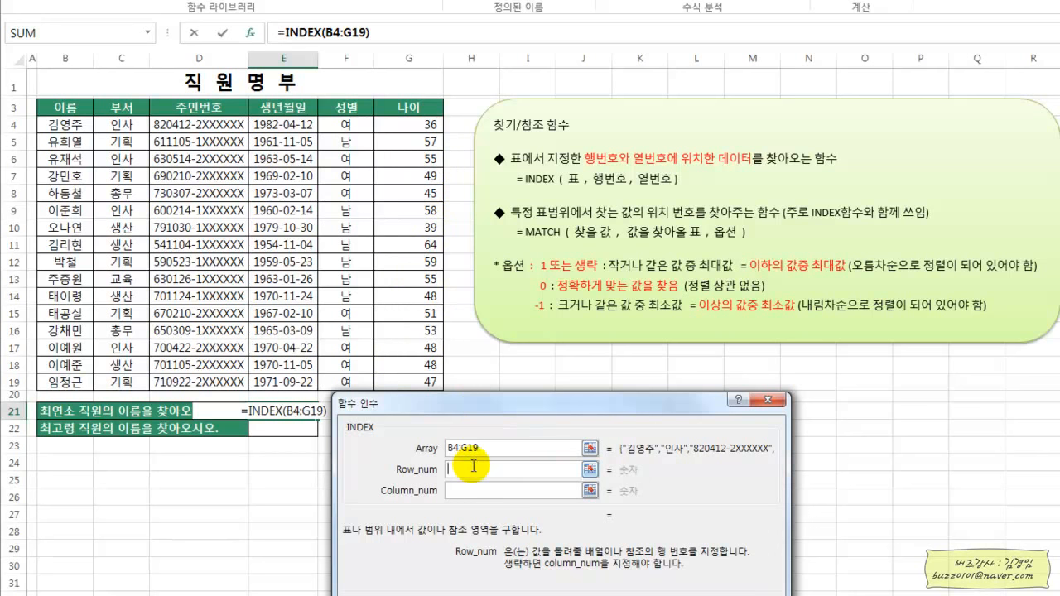
text(MAT)
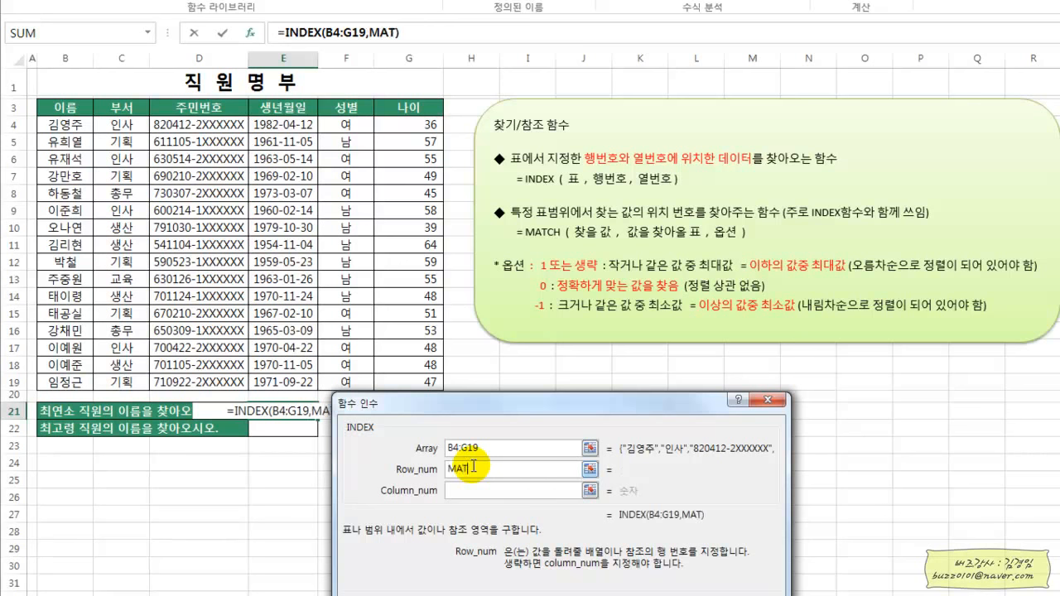
text(CH())
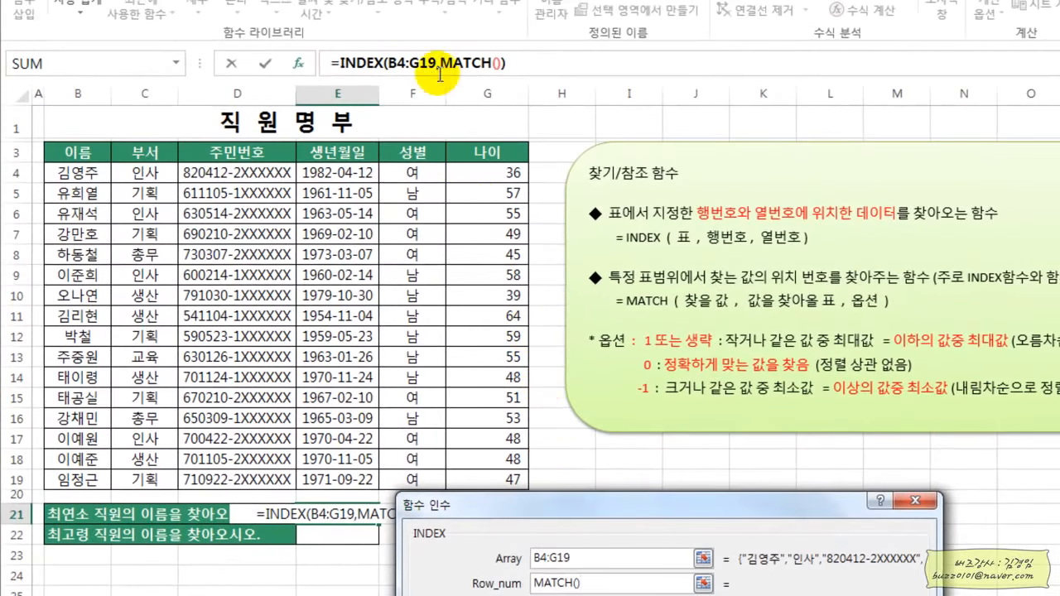
Nest MIN over the ages in G4:G19 as the lookup value of the MATCH function.
click(467, 61)
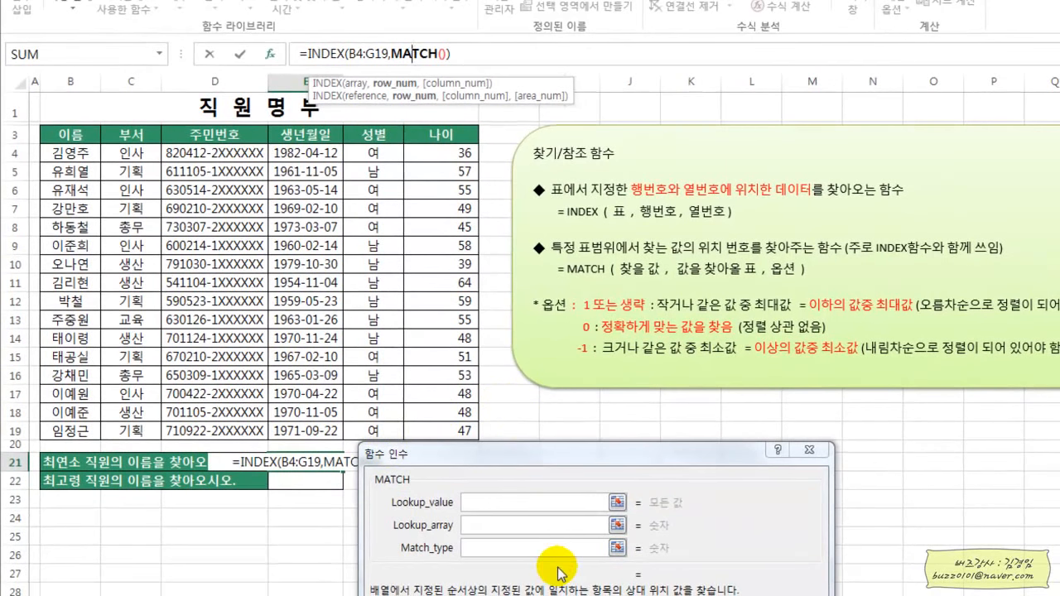
click(495, 503)
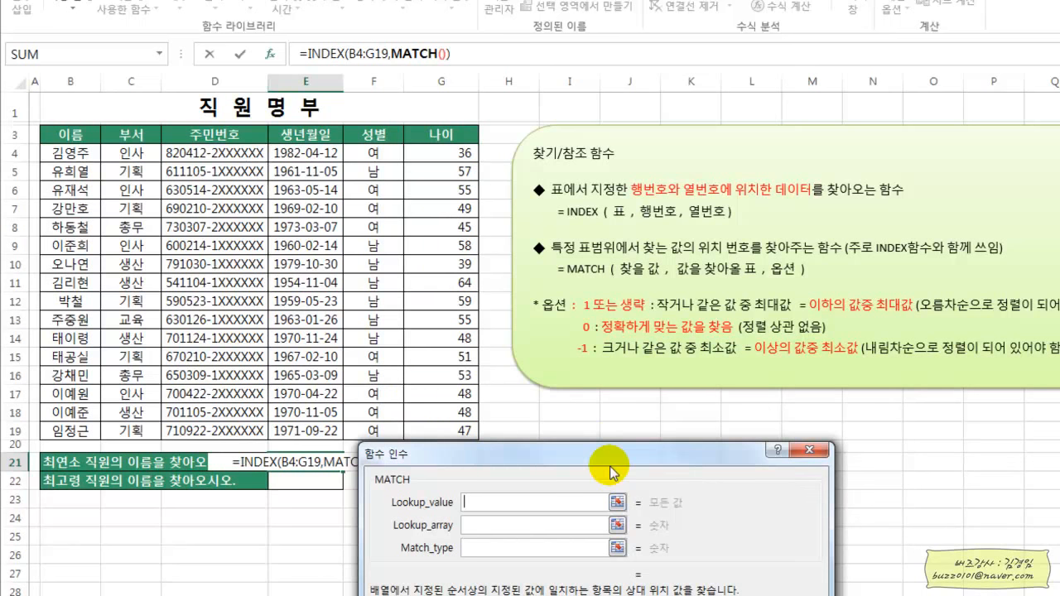
text(MIN())
click(491, 503)
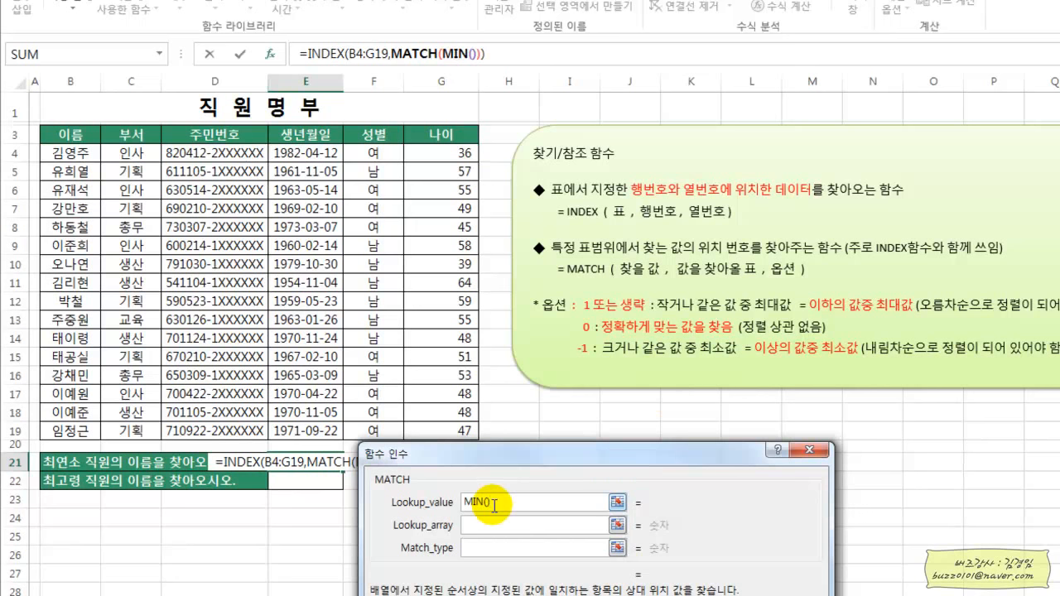
click(459, 54)
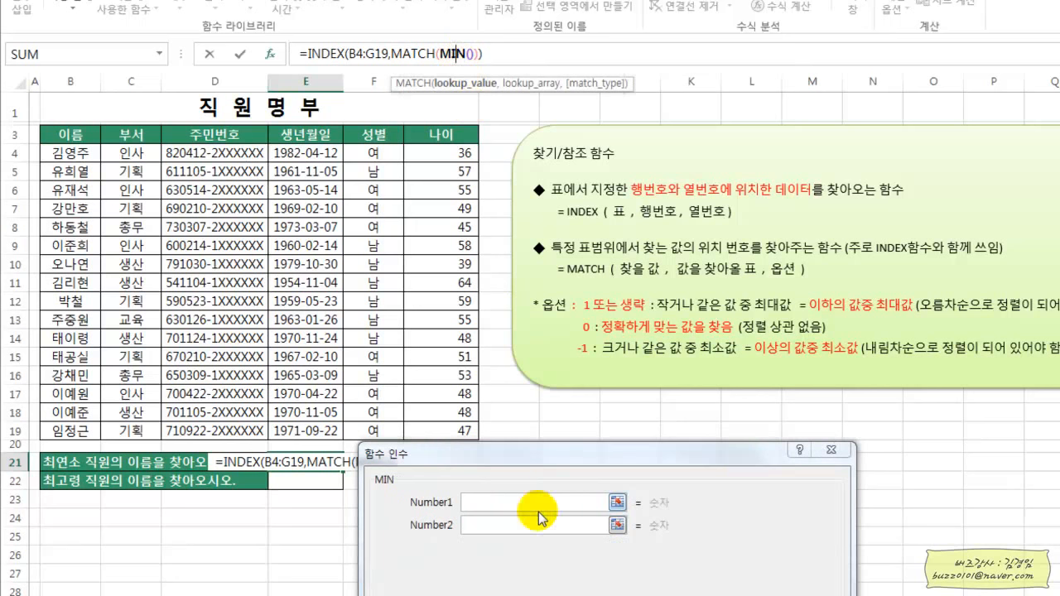
click(478, 501)
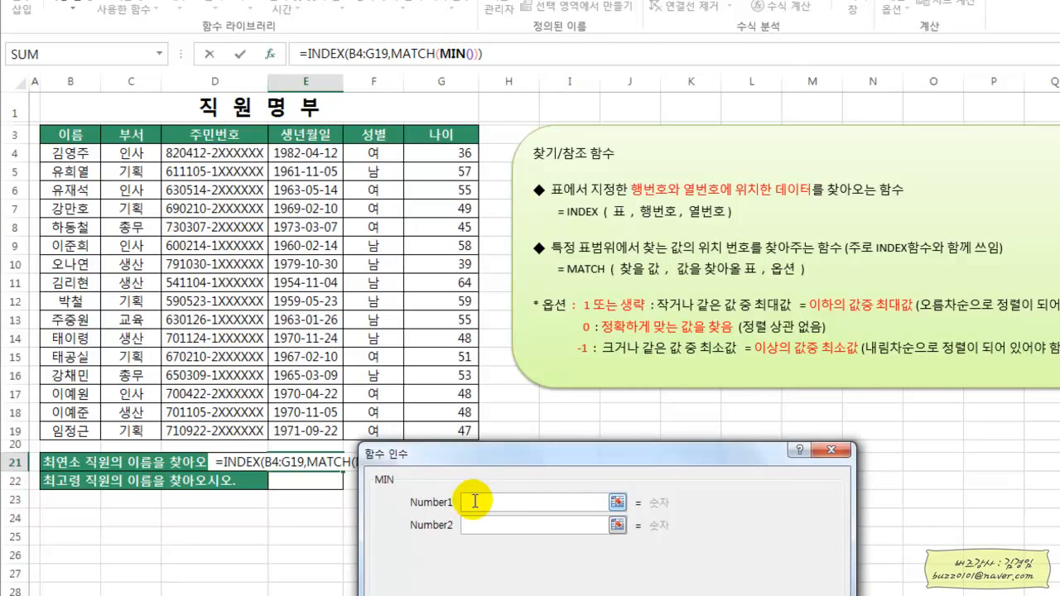
drag(492, 449, 540, 466)
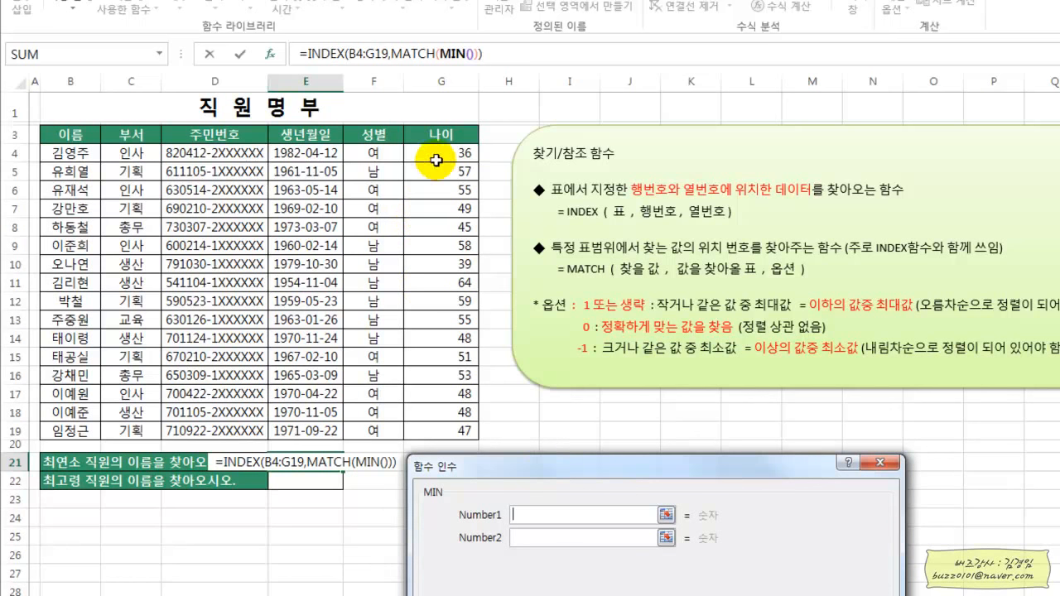
drag(448, 154, 464, 431)
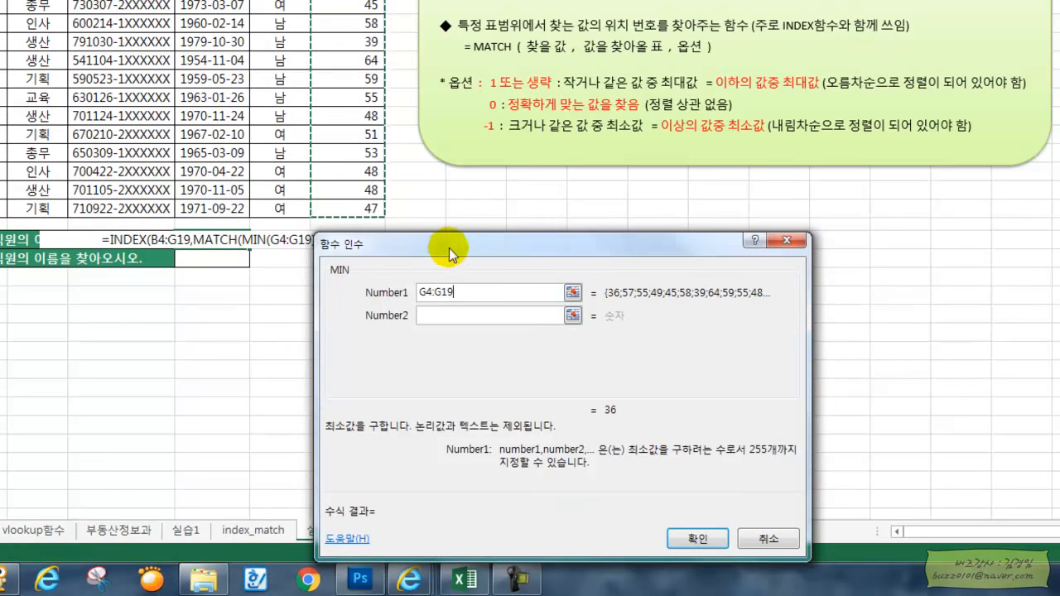
drag(449, 248, 440, 85)
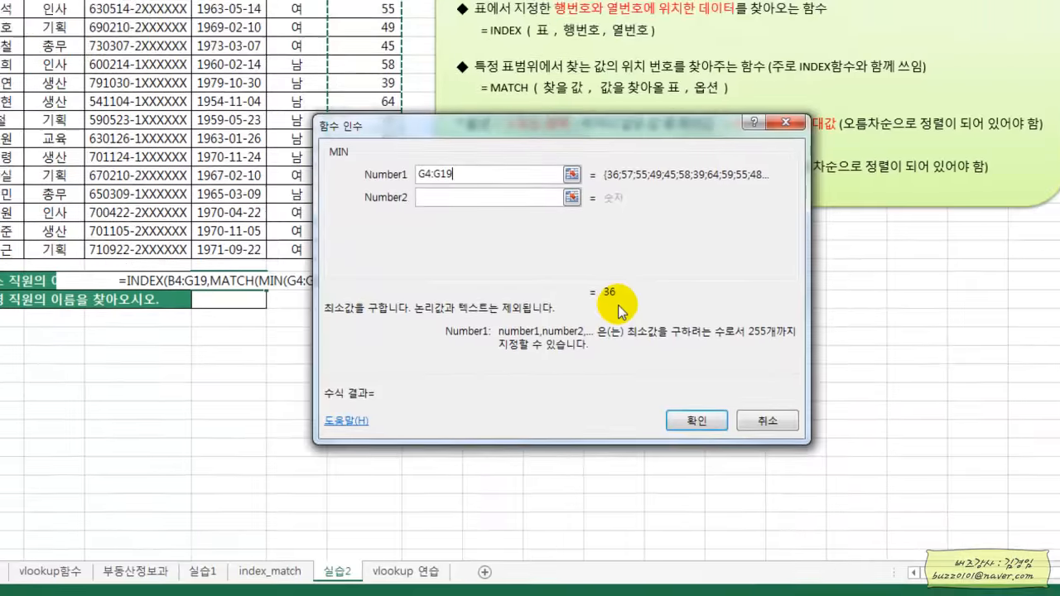
drag(523, 84, 557, 210)
drag(650, 438, 640, 425)
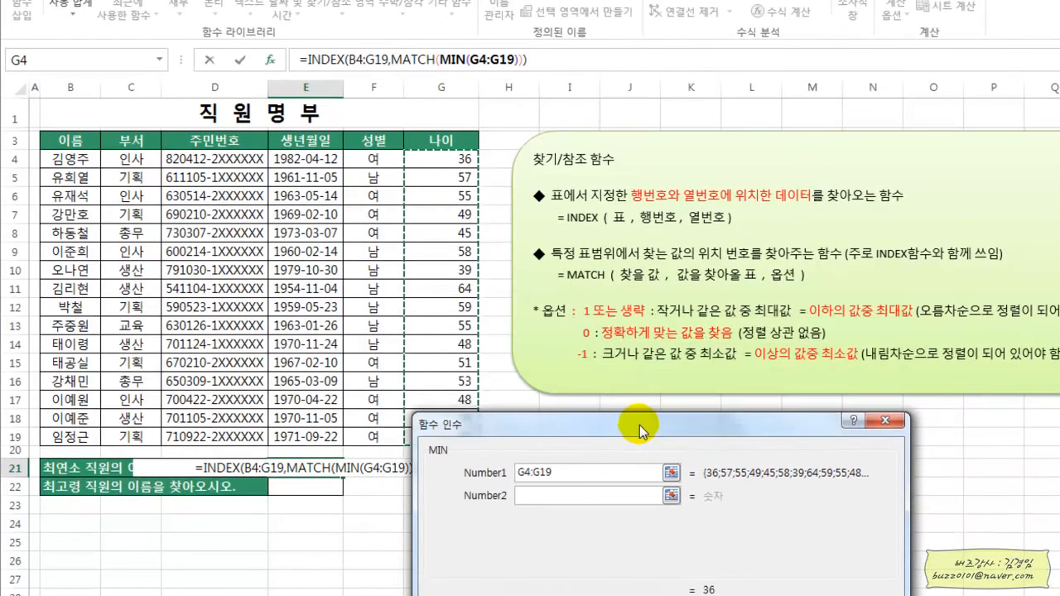
Set the MATCH function's lookup array to G4:G19 and its match type to 0.
click(412, 60)
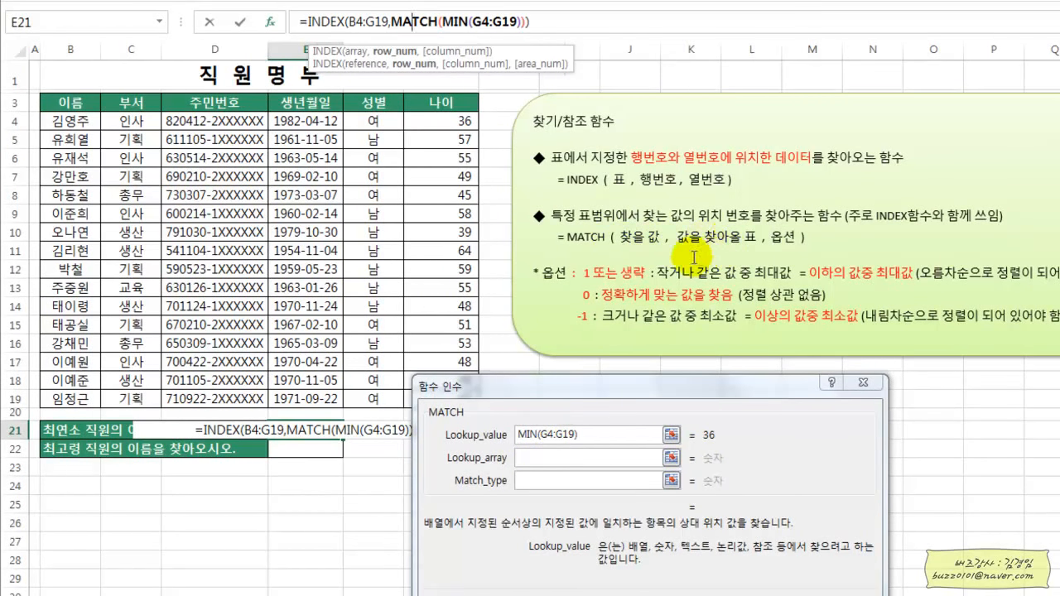
click(530, 460)
click(545, 458)
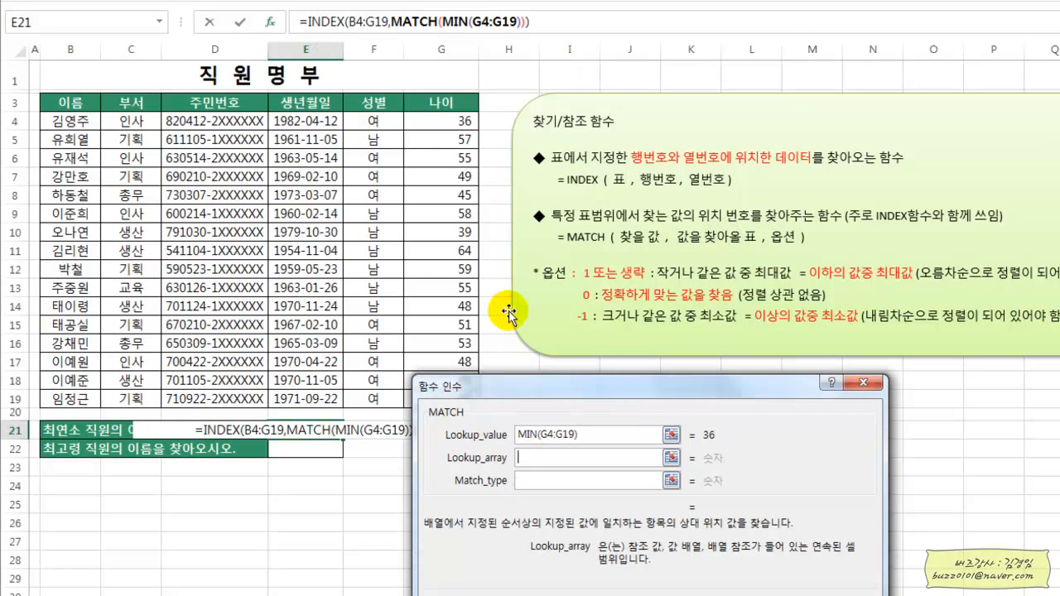
drag(466, 121, 455, 304)
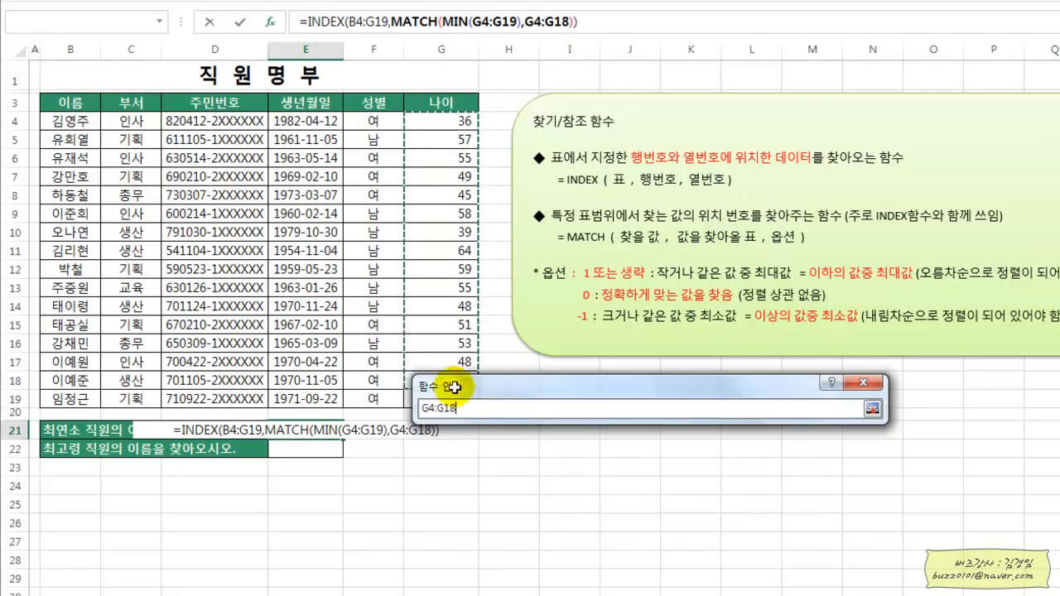
drag(455, 396, 455, 396)
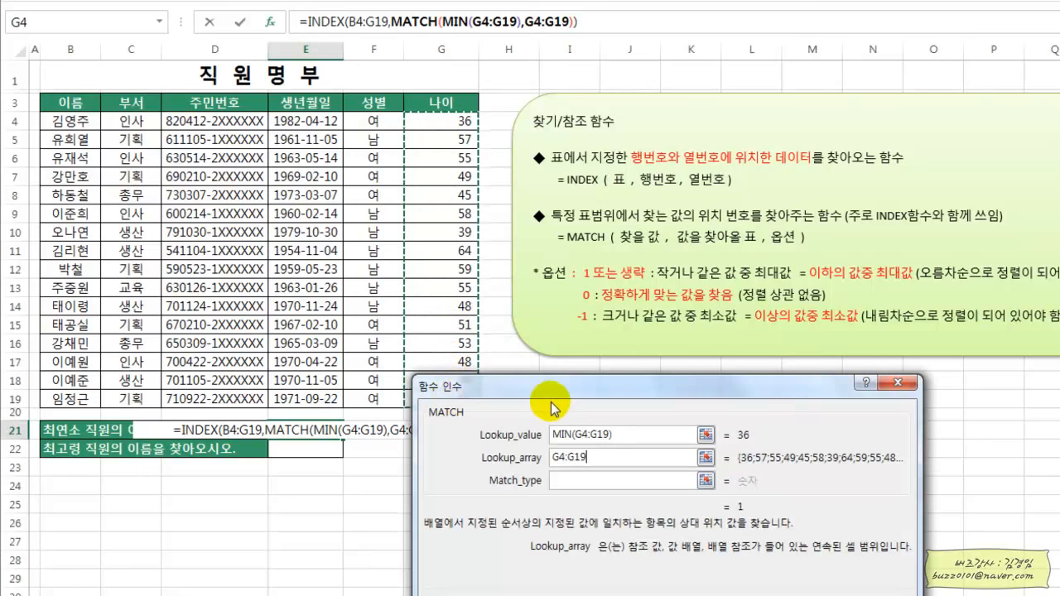
click(577, 480)
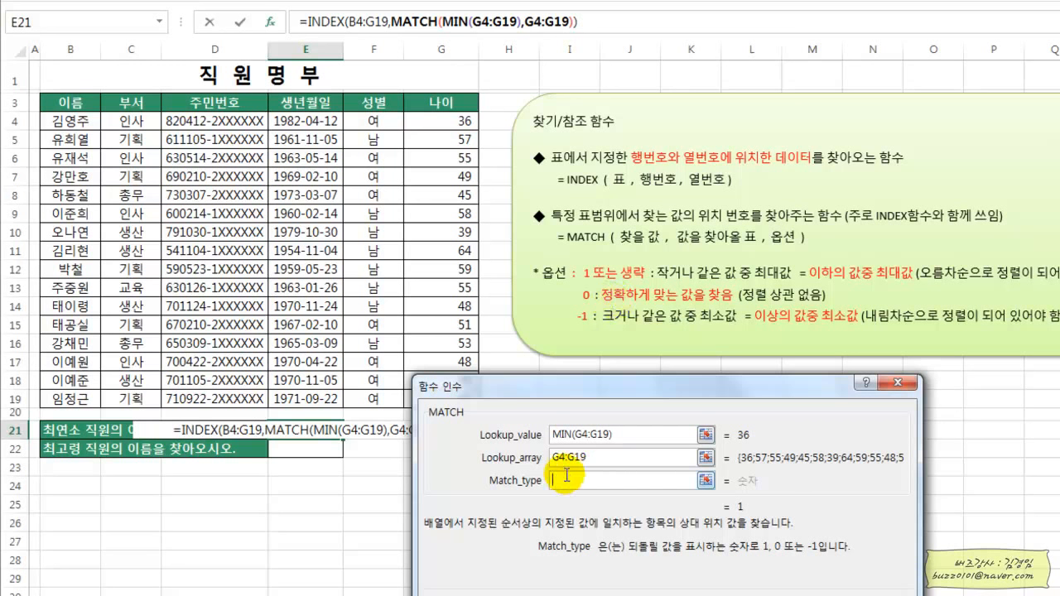
text(0)
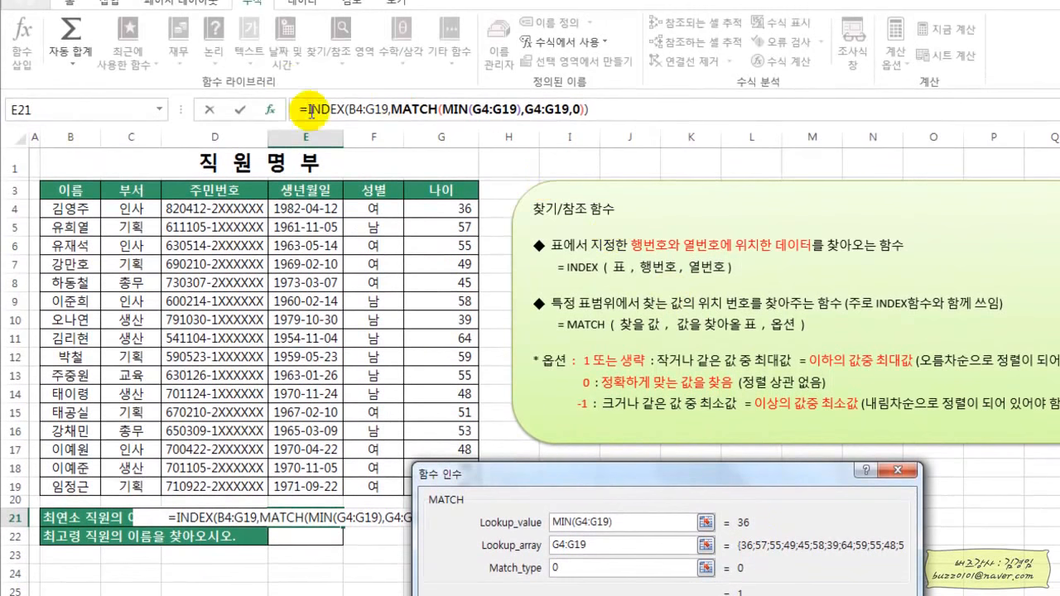
Set the INDEX column number to 1 and complete the youngest-employee formula in E21.
click(332, 112)
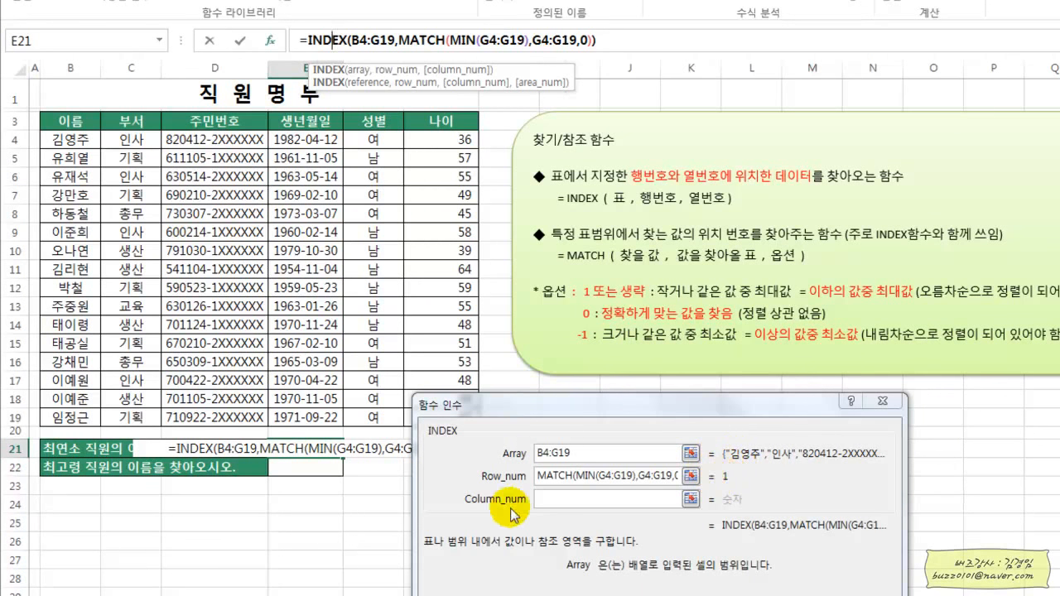
click(560, 497)
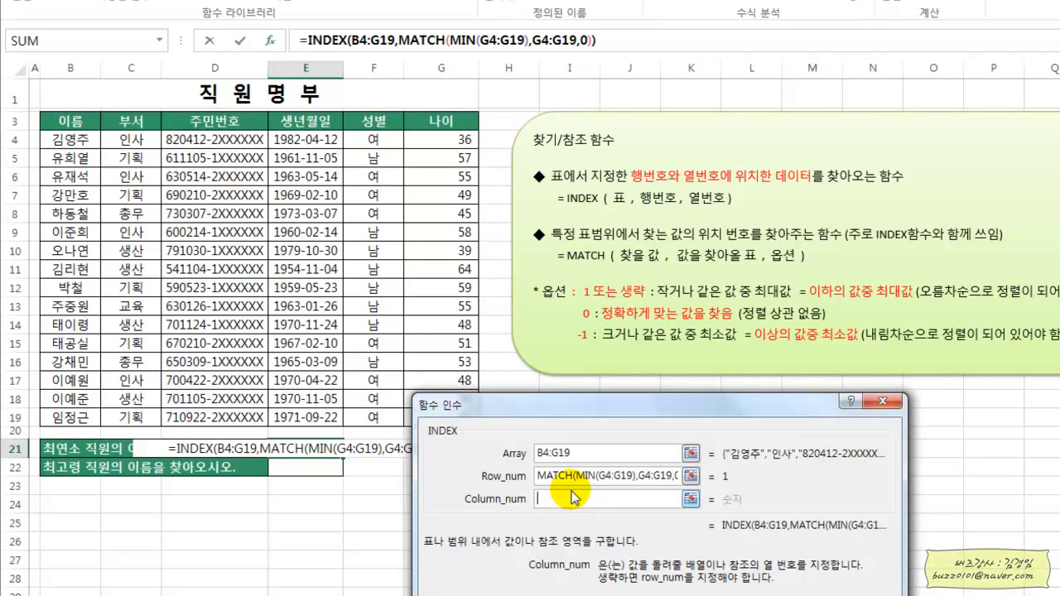
text(1)
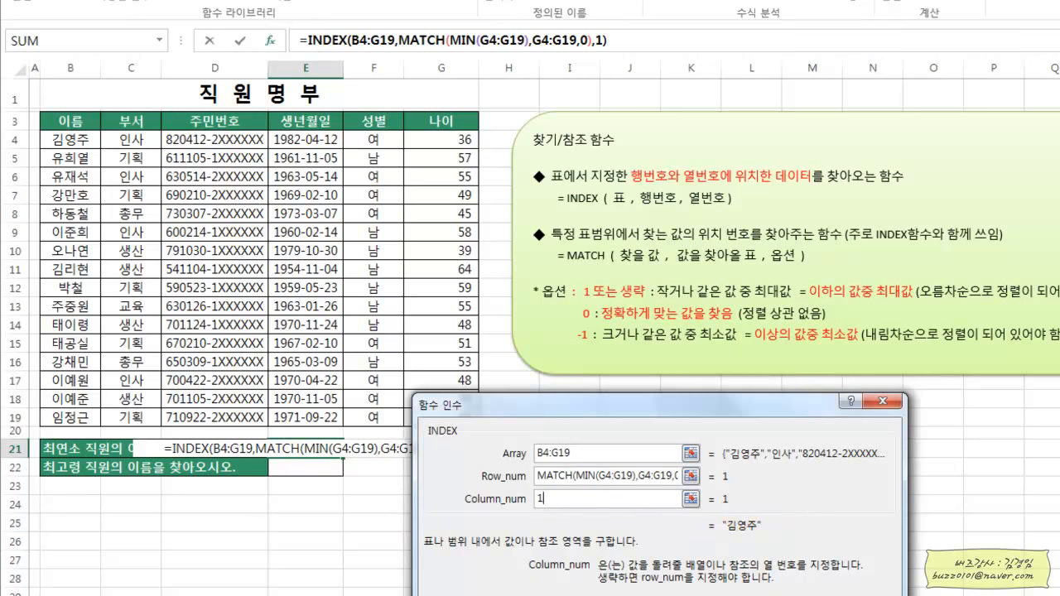
key(Return)
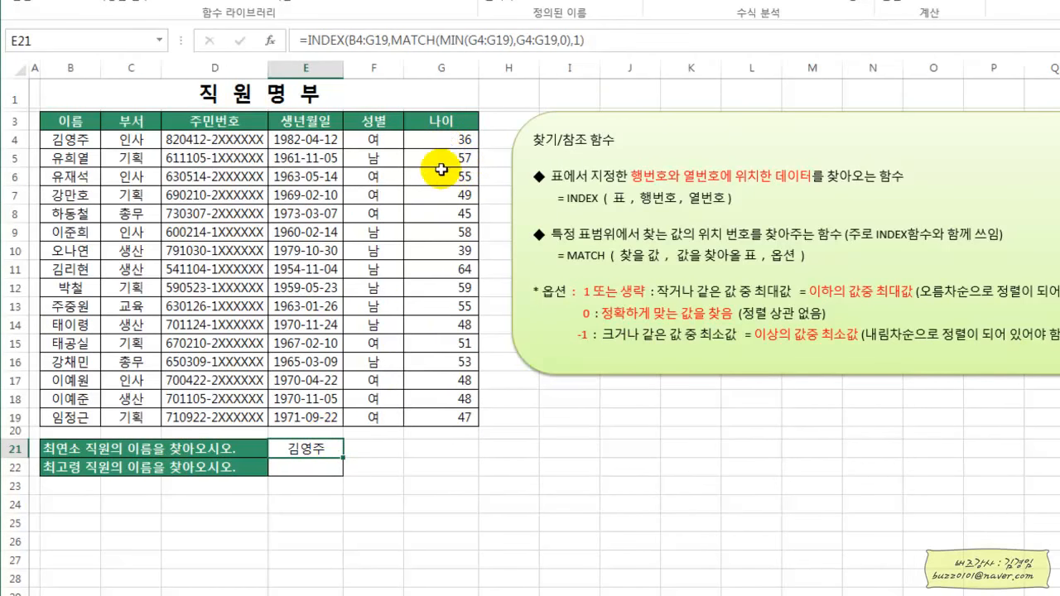
click(438, 139)
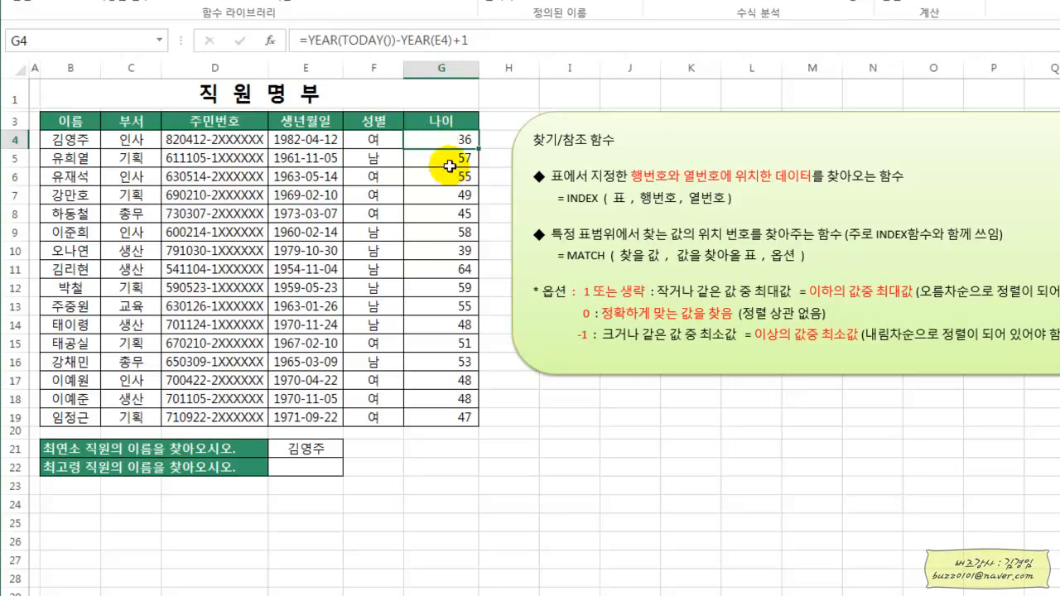
Set the age in G5 to 35 to test the youngest-employee formula against the ages in G4:G19.
click(447, 158)
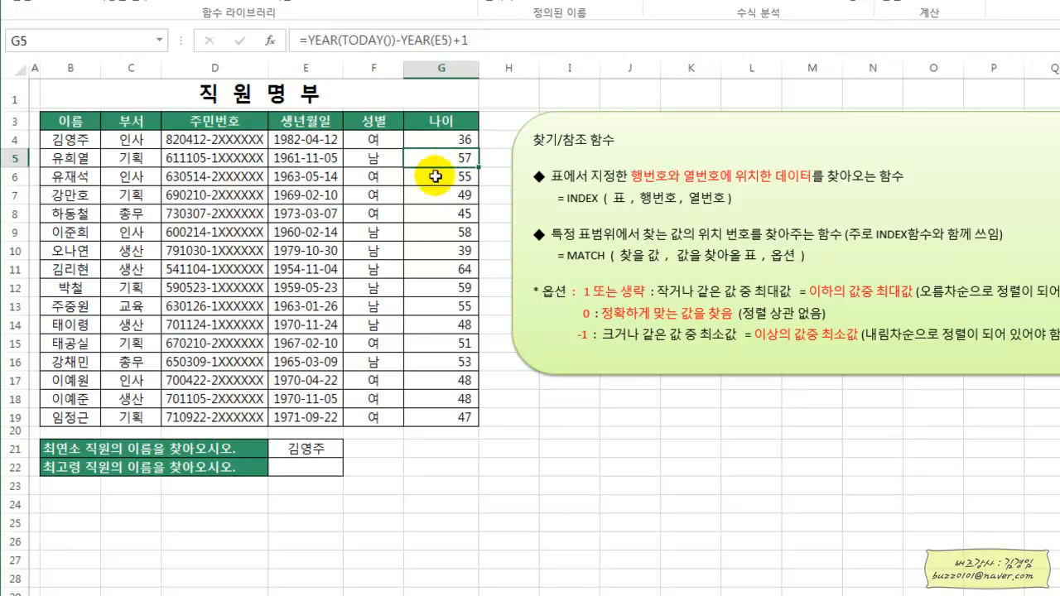
text(3)
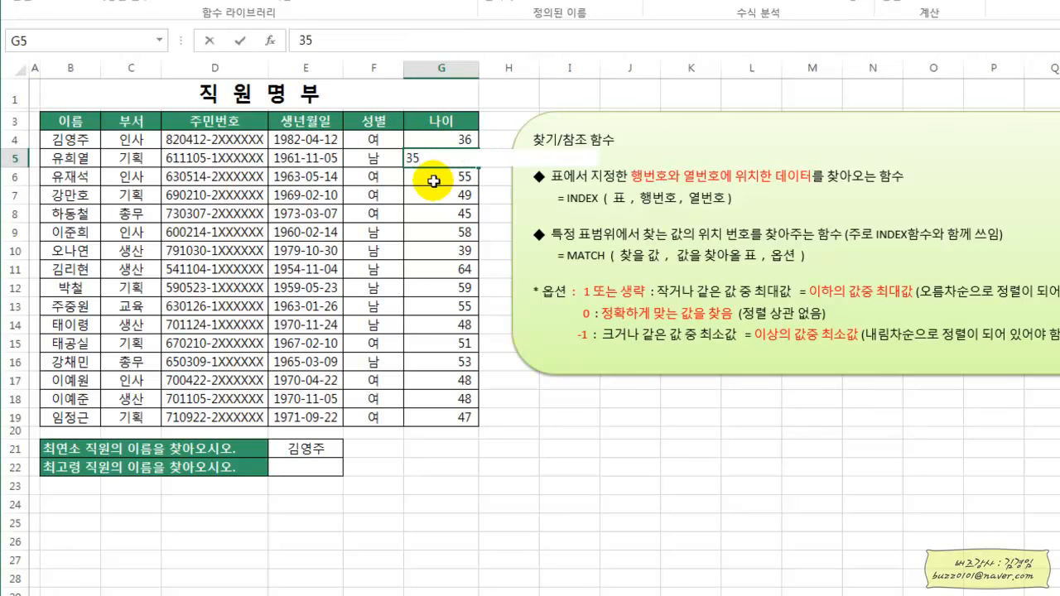
key(Return)
drag(434, 139, 428, 406)
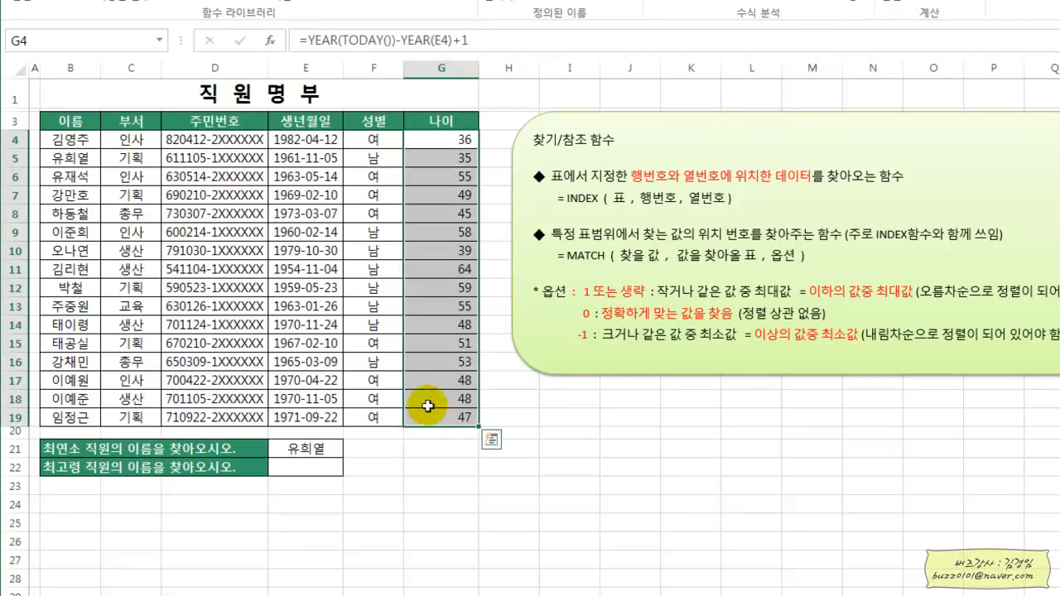
click(448, 156)
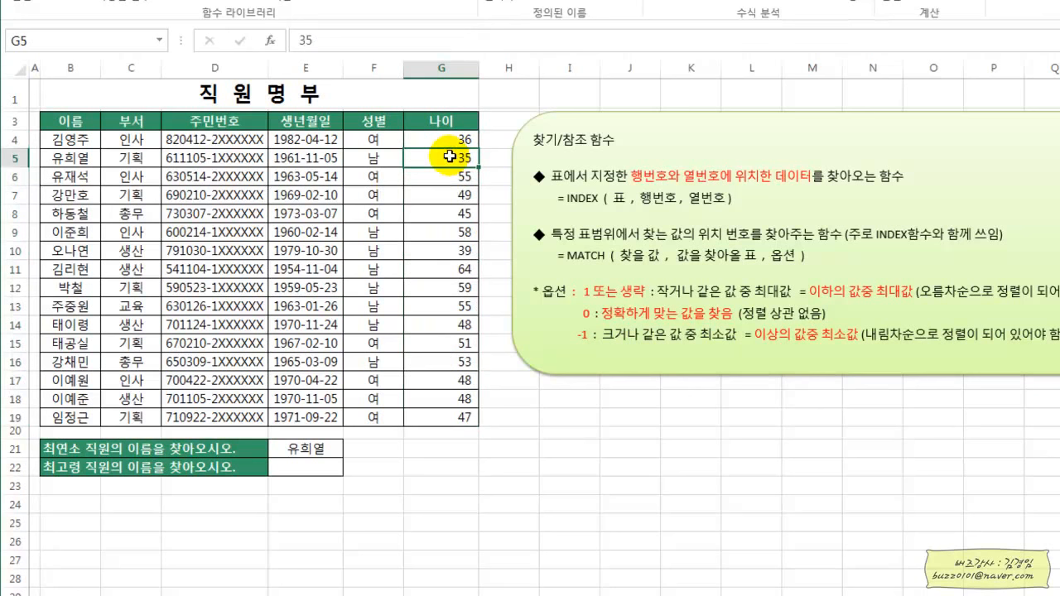
drag(446, 140, 439, 415)
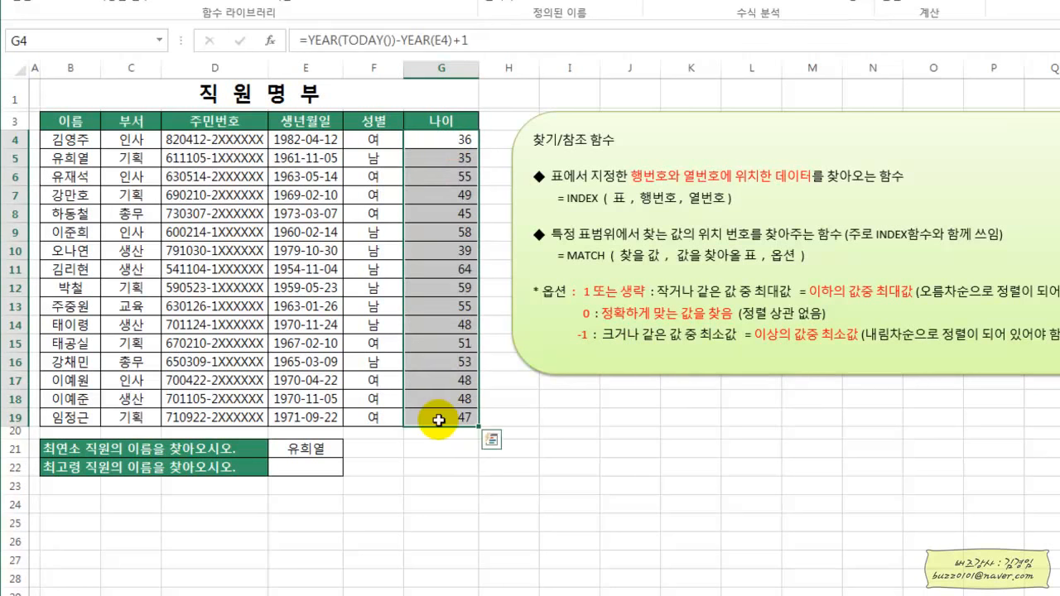
click(448, 158)
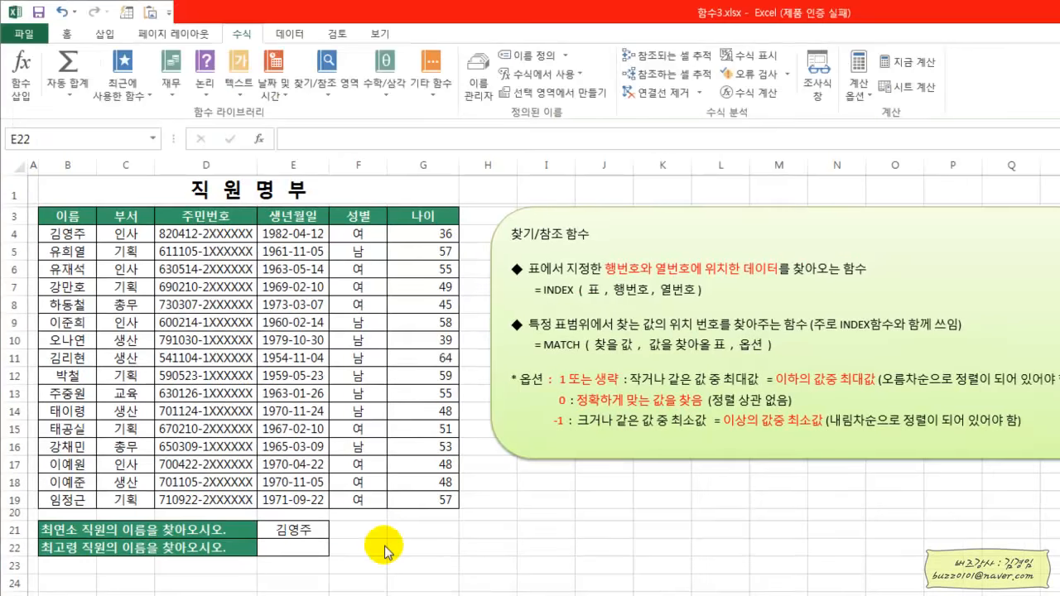
Examine the employee data in B4:G19 and the ages in G4:G19 to identify the oldest employee's row.
click(296, 553)
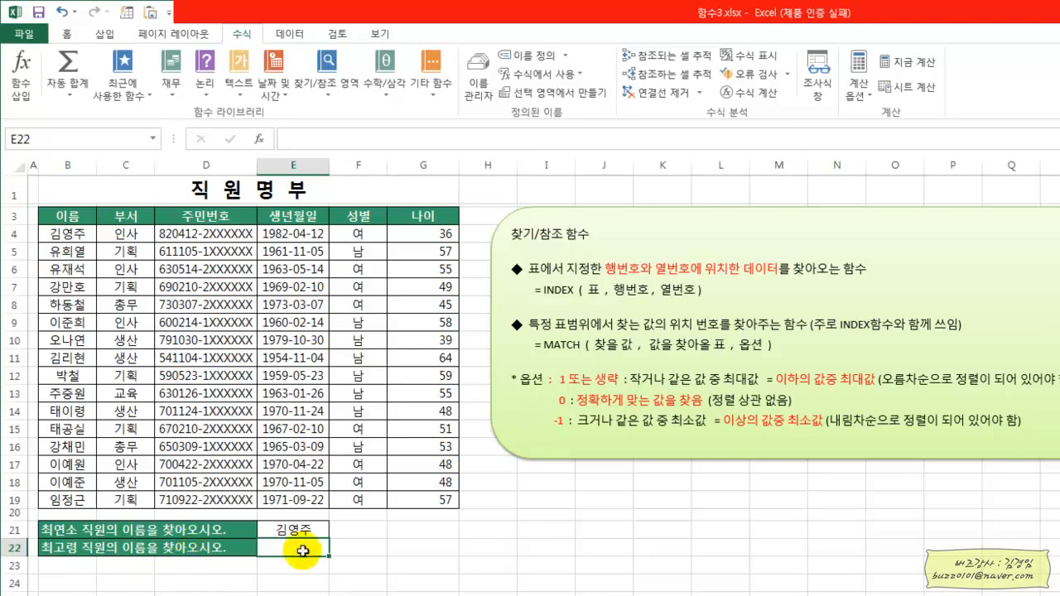
drag(77, 239, 406, 496)
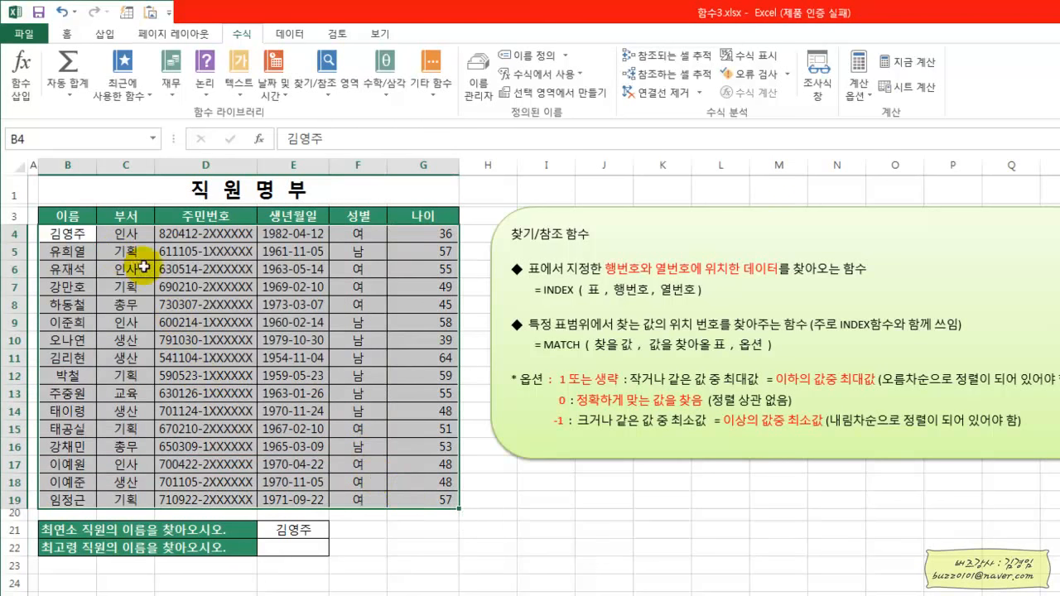
drag(424, 235, 414, 500)
click(435, 360)
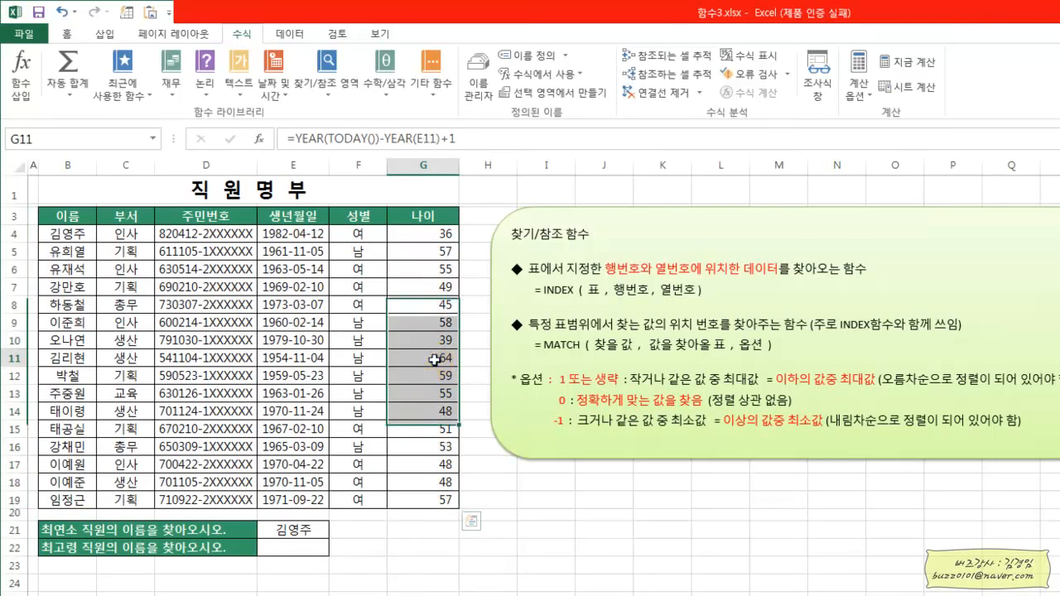
click(428, 357)
drag(432, 233, 414, 507)
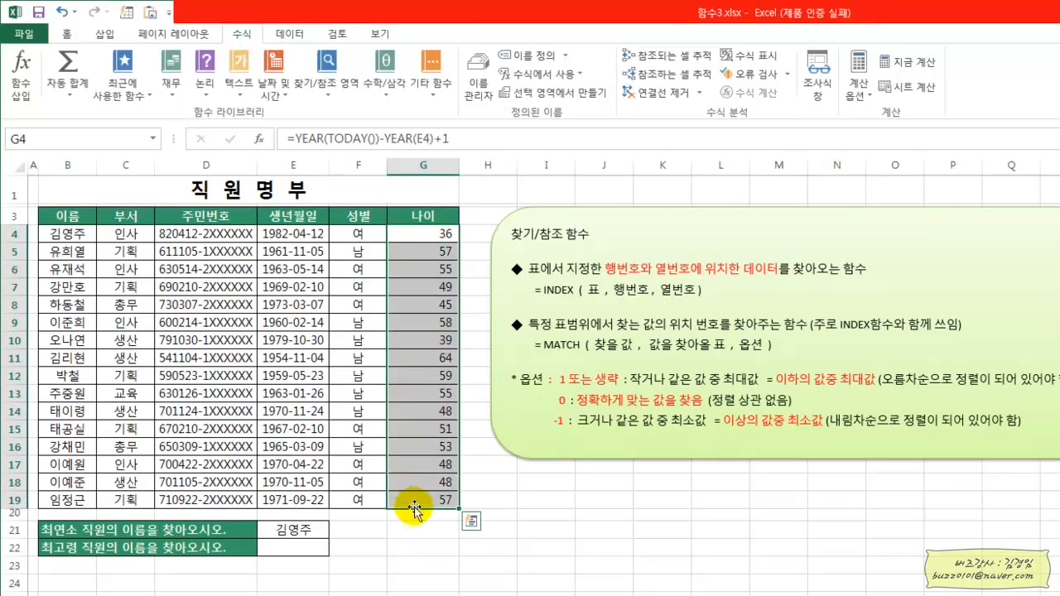
click(419, 357)
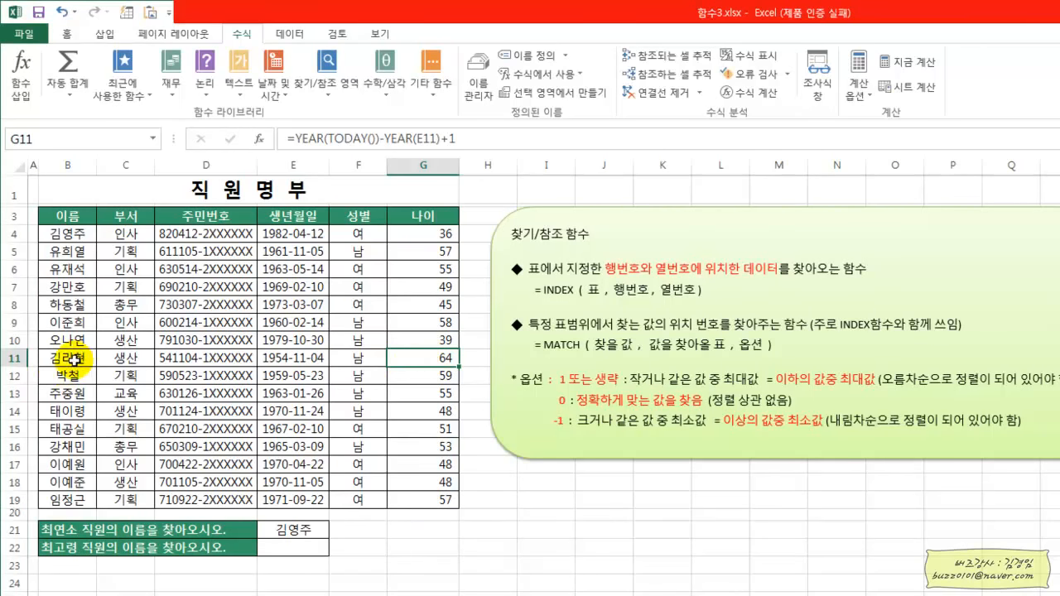
Start an INDEX function in E22 and choose the array,row_num,column_num argument form.
click(290, 548)
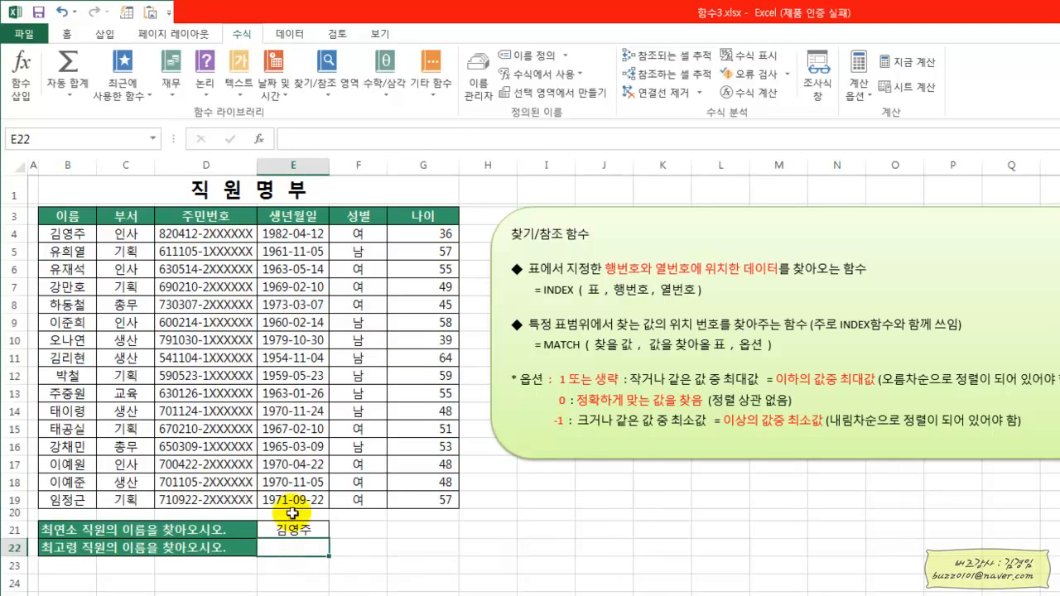
text(=IN)
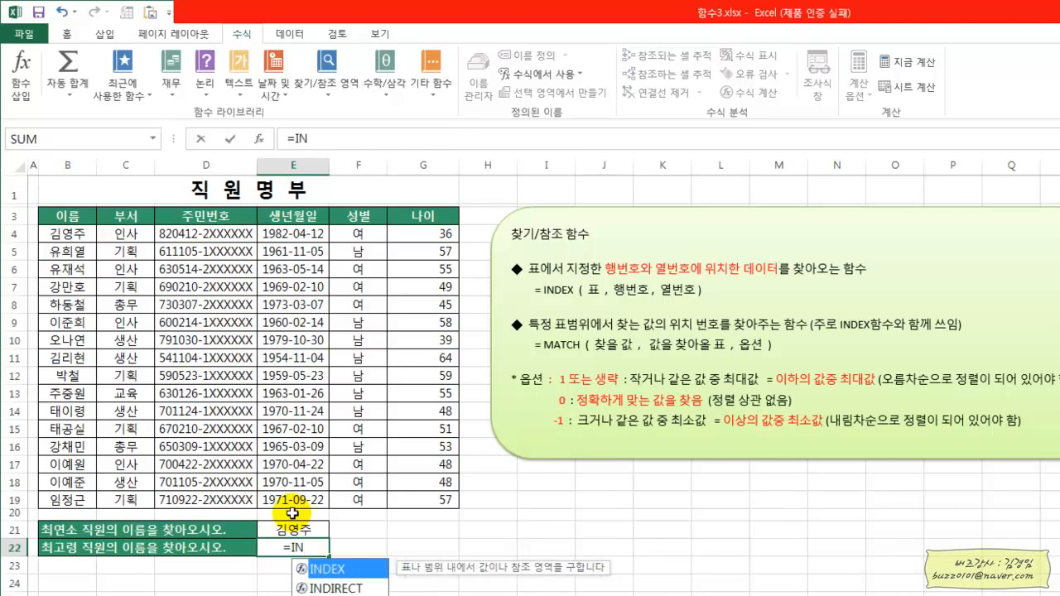
double_click(323, 569)
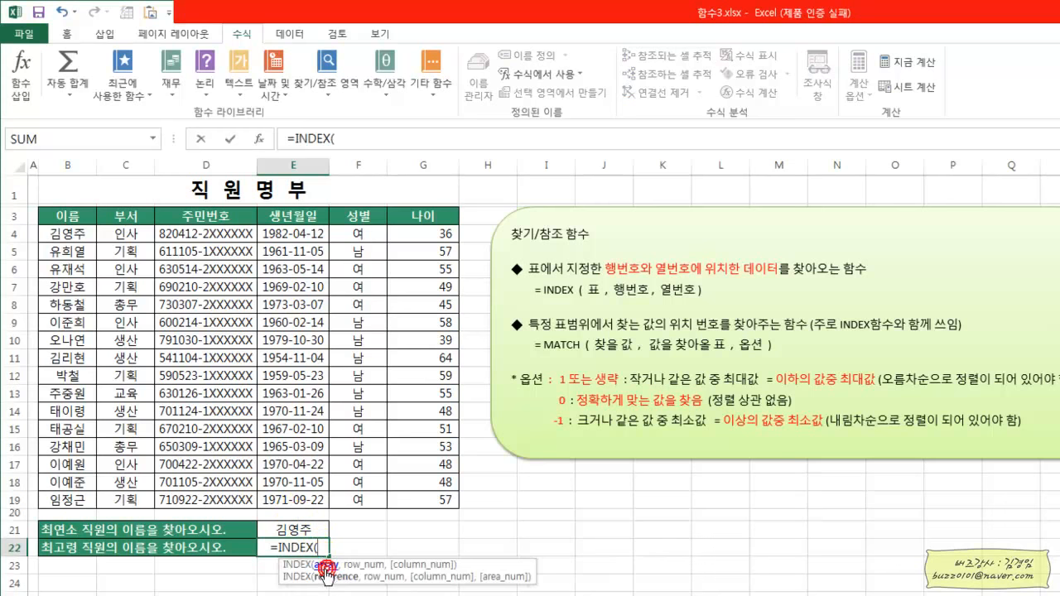
click(261, 144)
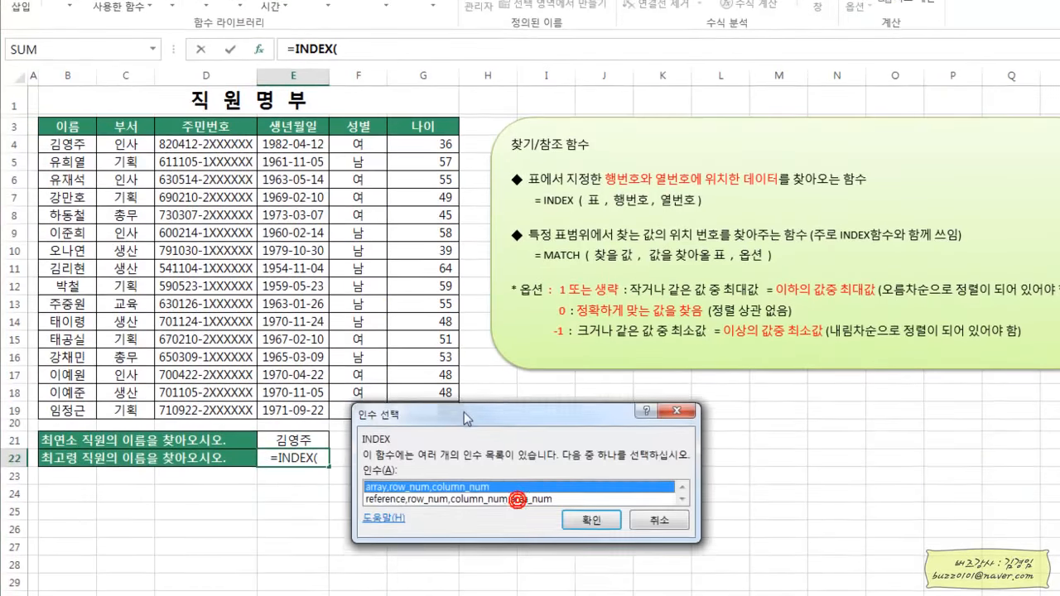
drag(466, 418, 463, 415)
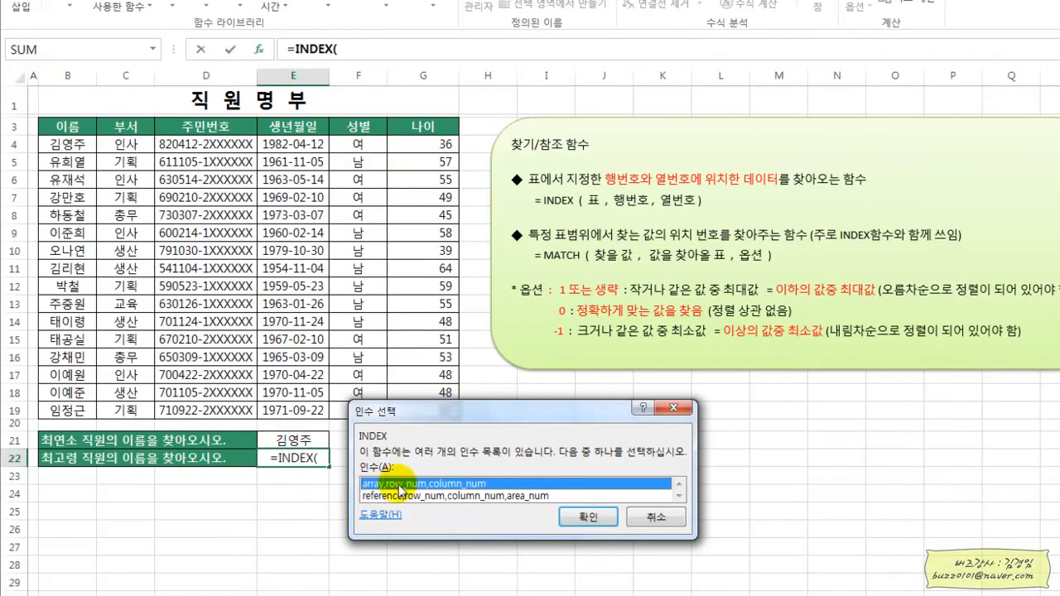
click(589, 516)
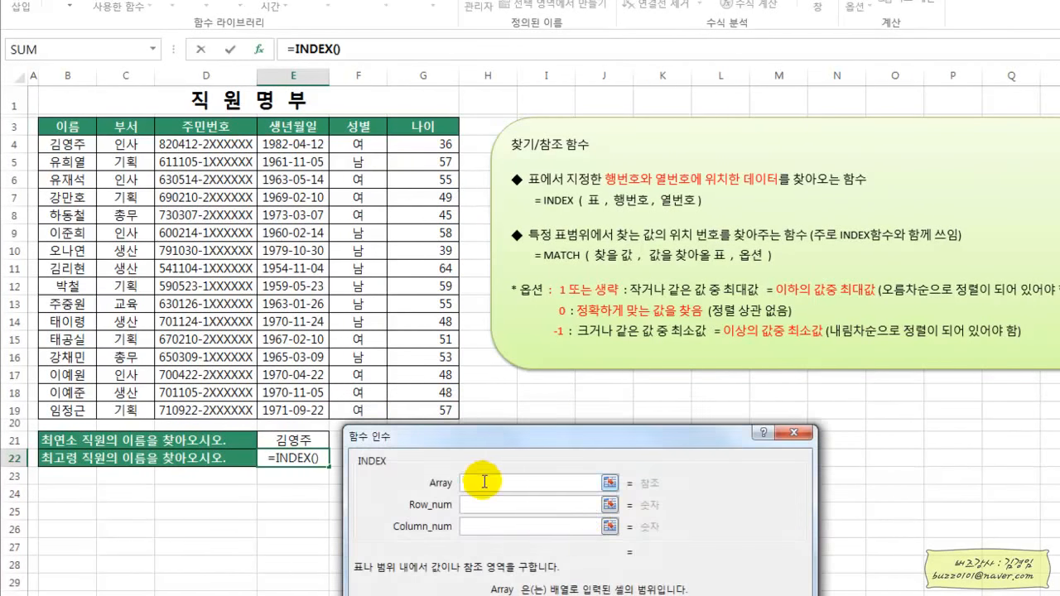
Set the INDEX array in E22 to B4:G19 and enter MATCH() as its row number.
drag(61, 142, 413, 416)
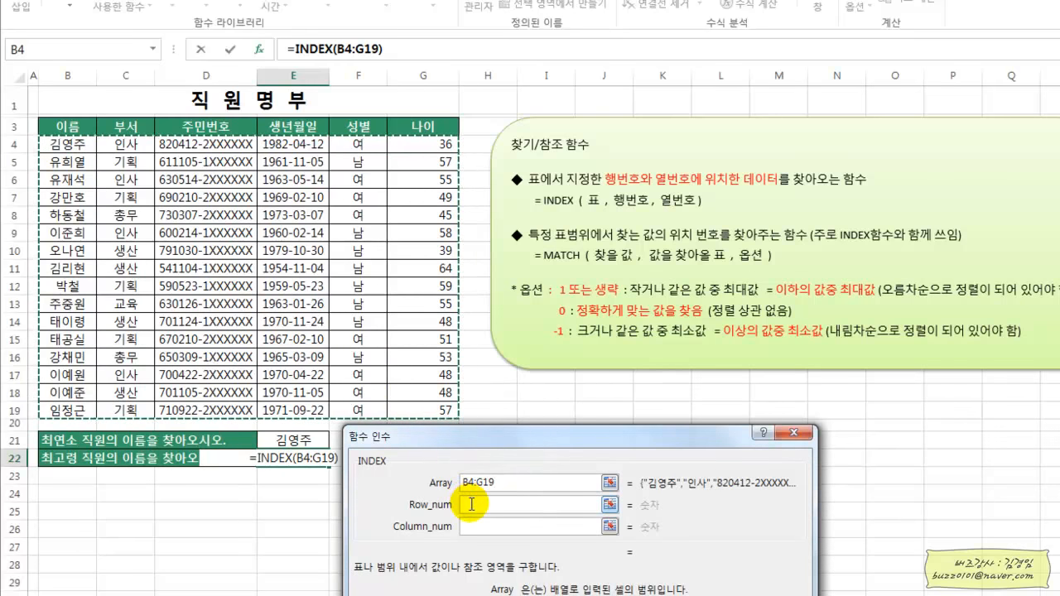
click(471, 505)
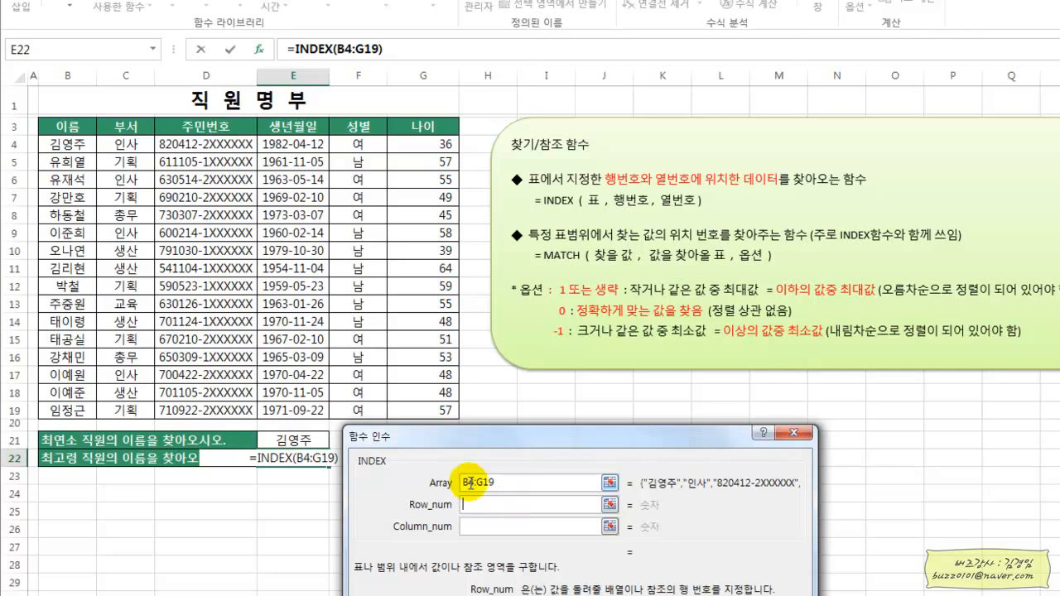
text(MATCH)
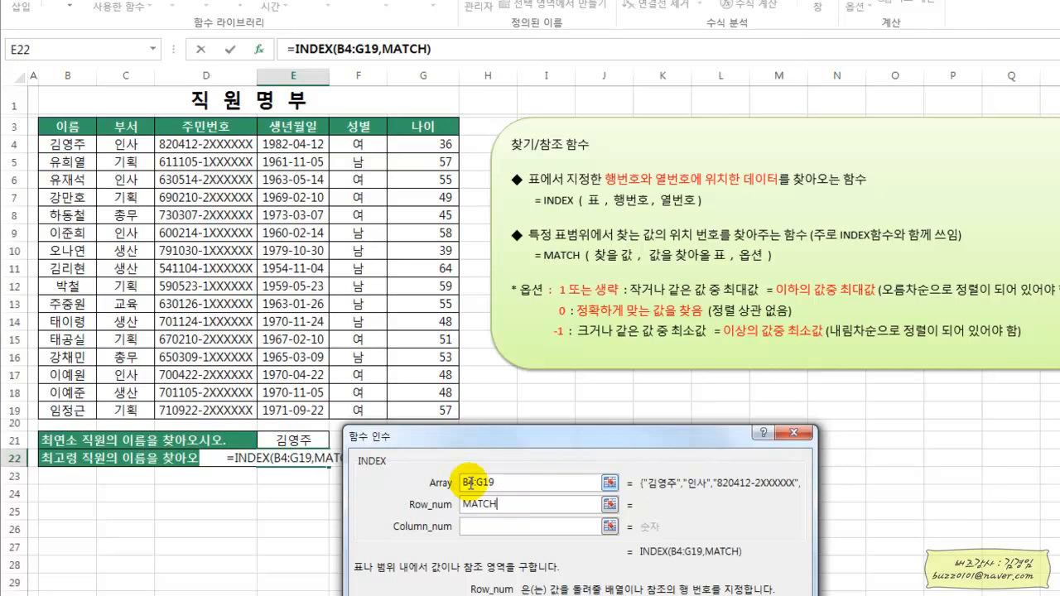
text((0)
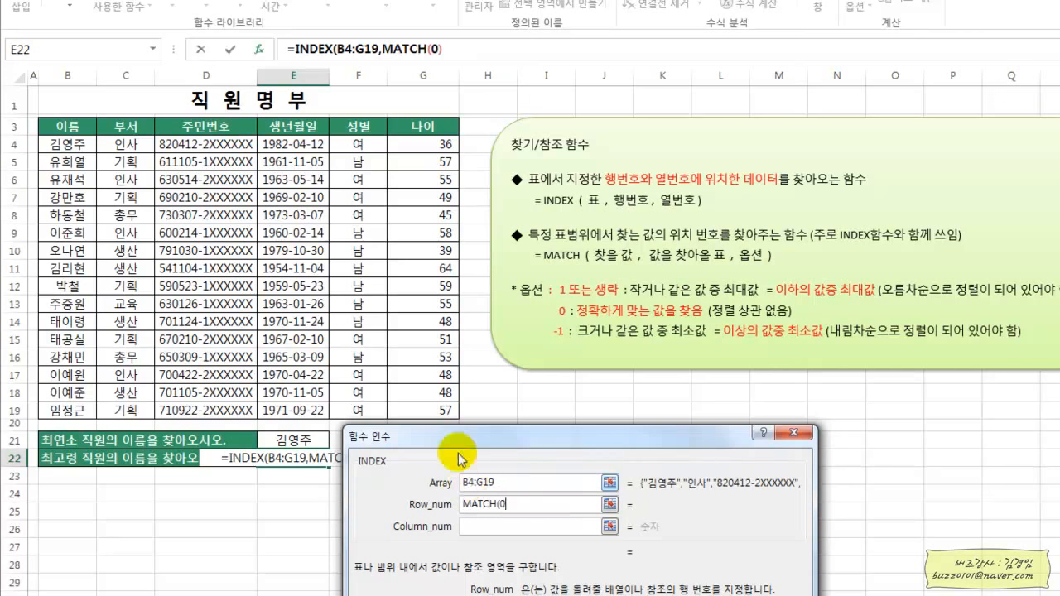
key(BackSpace)
text())
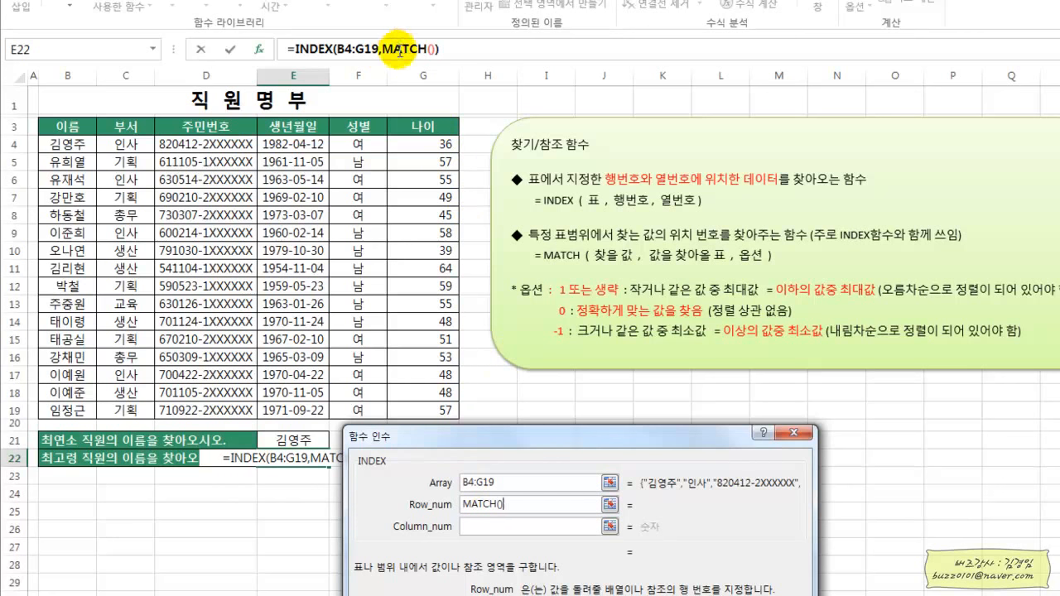
Nest MAX over the ages in G4:G19 as the lookup value of the MATCH function in E22.
click(400, 51)
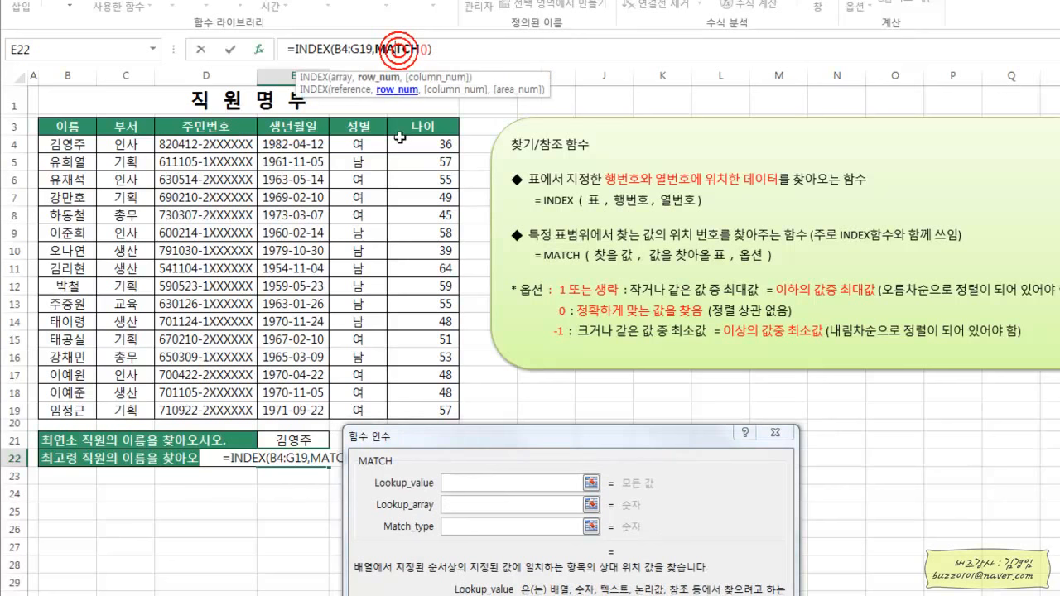
click(483, 481)
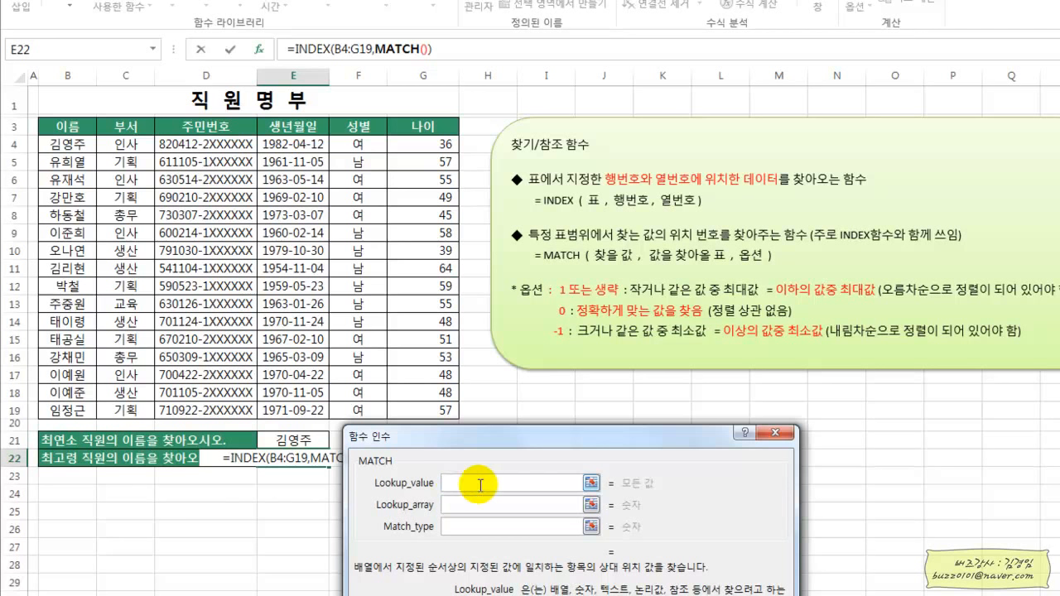
text(M)
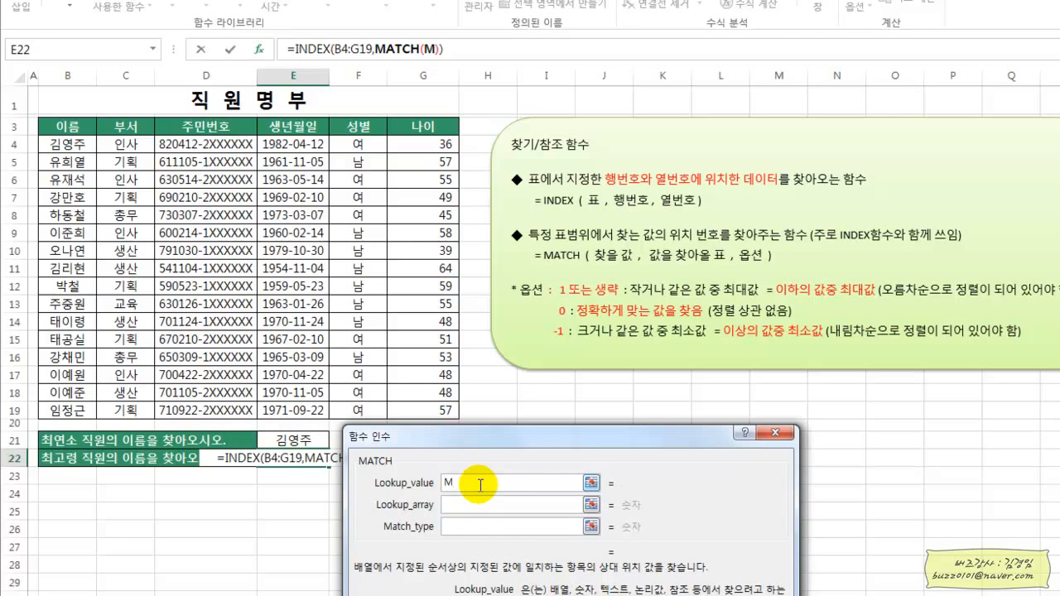
text(AX)
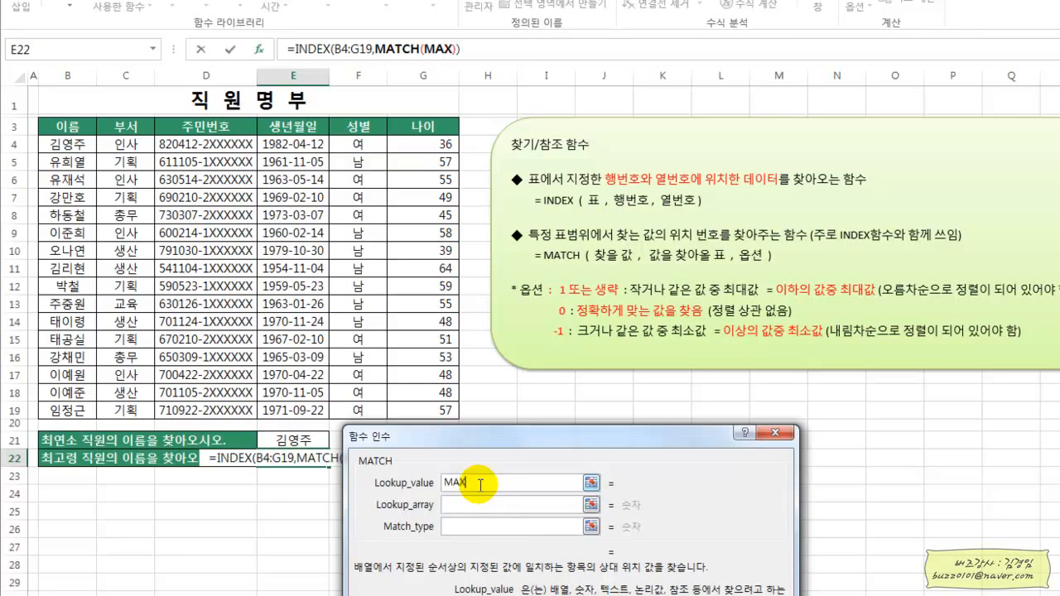
text(())
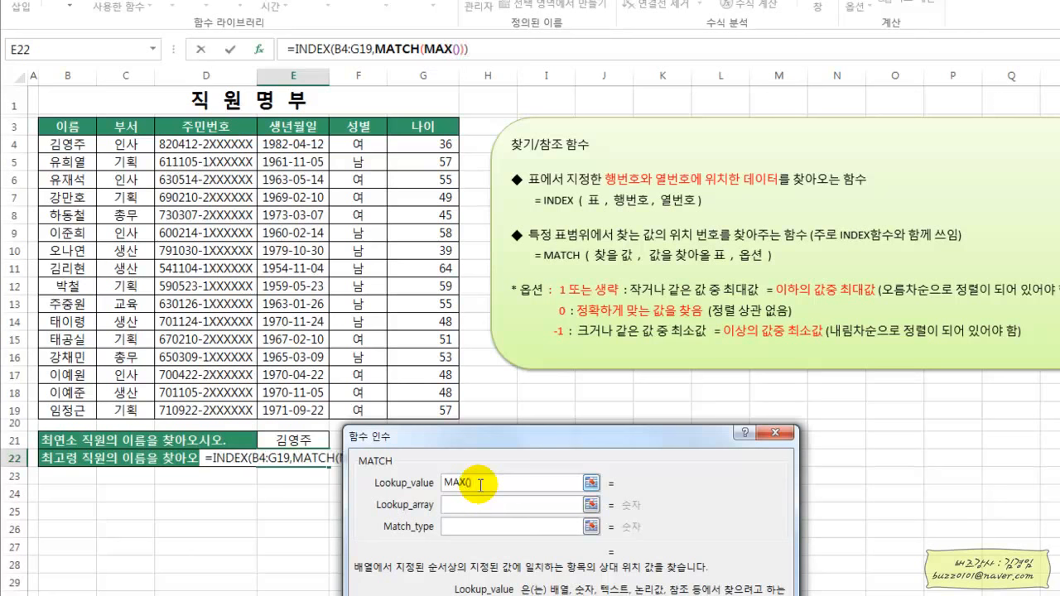
click(439, 49)
click(453, 483)
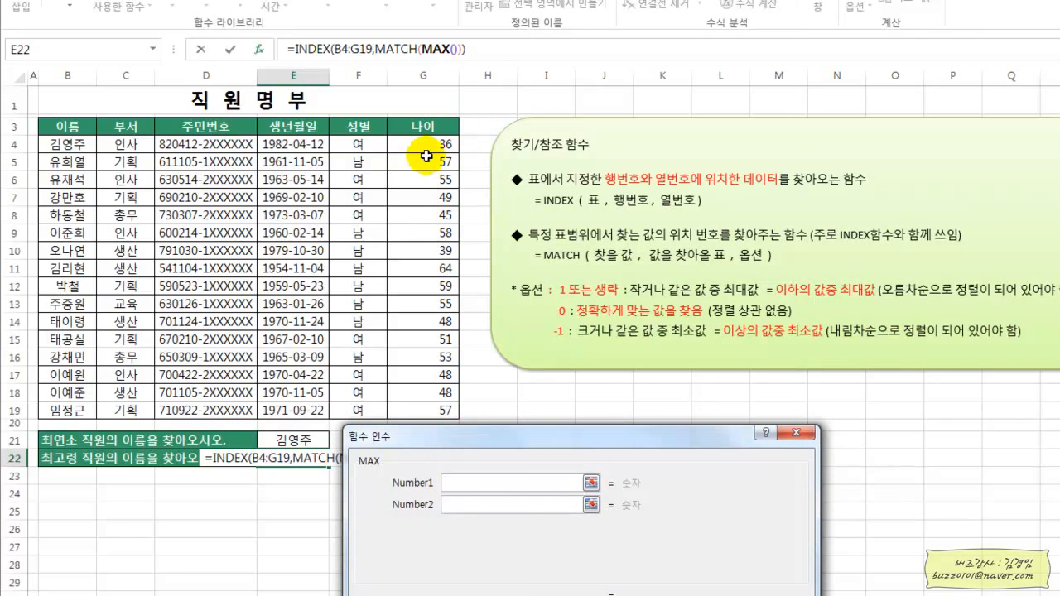
drag(431, 137, 437, 410)
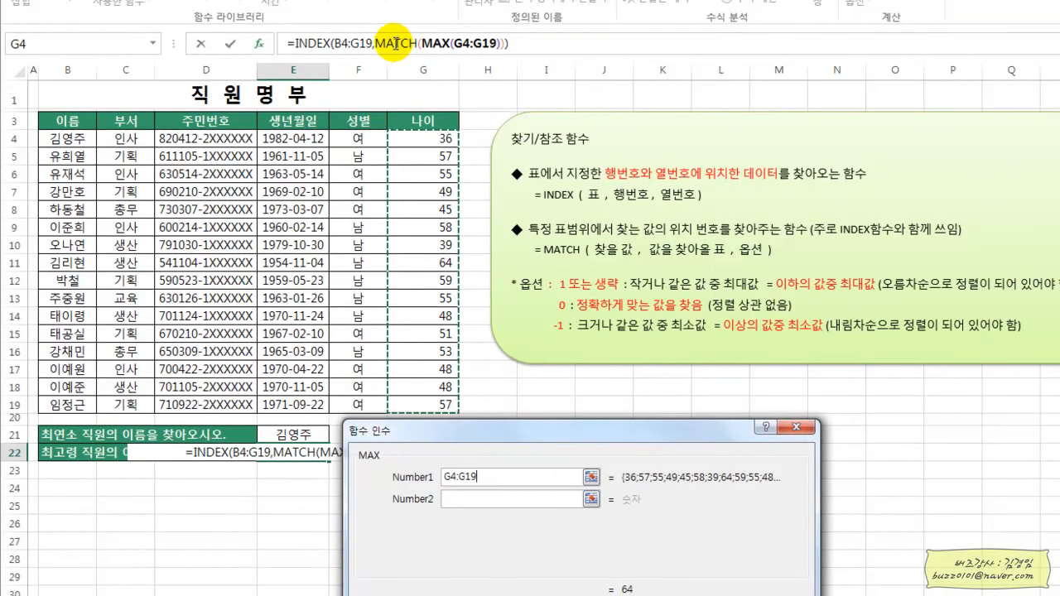
Set the lookup array of the MATCH function in E22 to G4:G19 and its match type to 0.
click(396, 43)
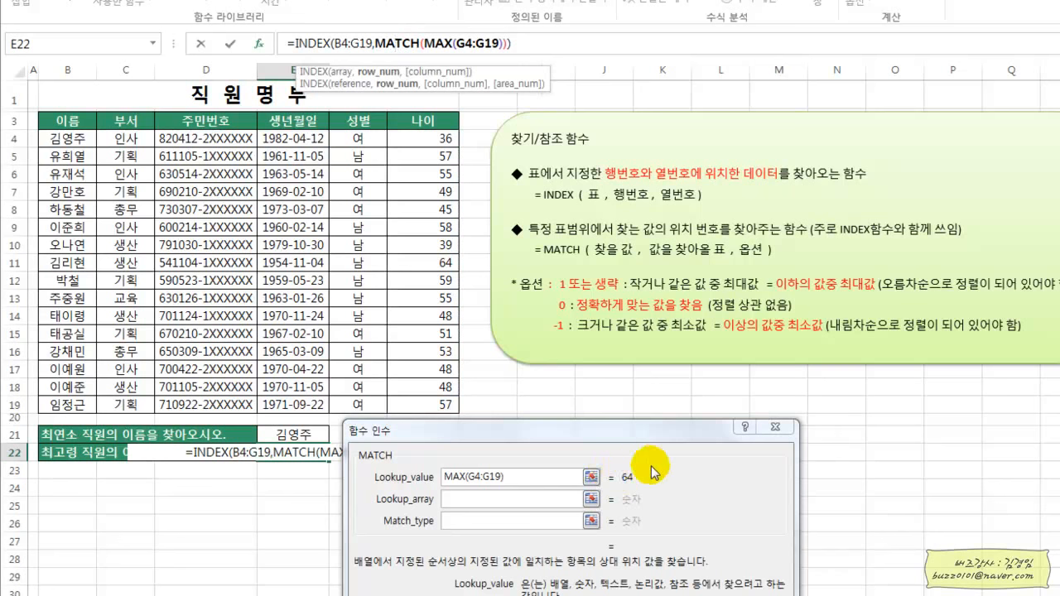
click(455, 500)
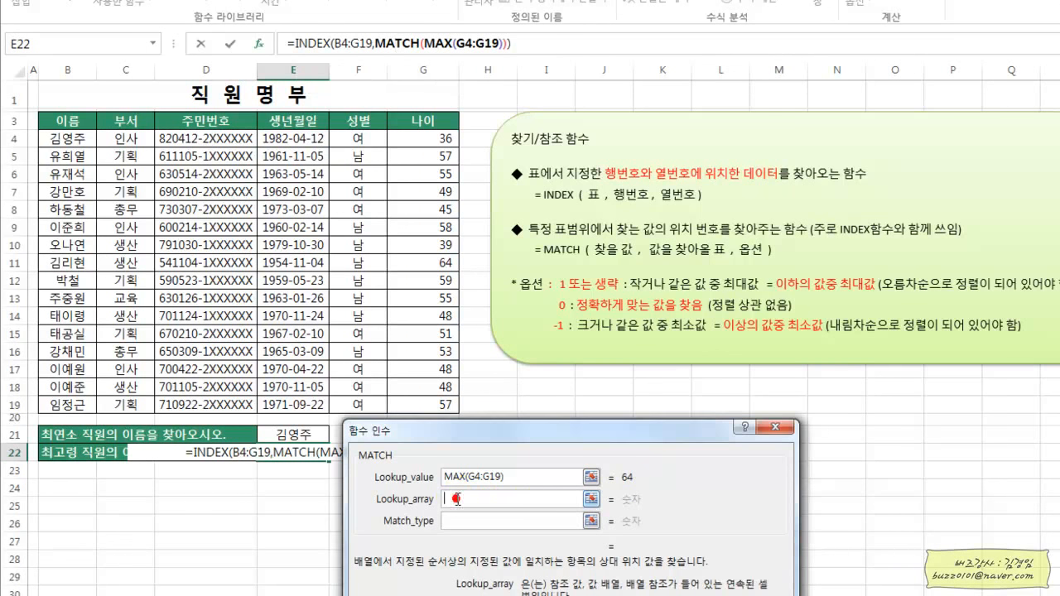
drag(448, 139, 437, 404)
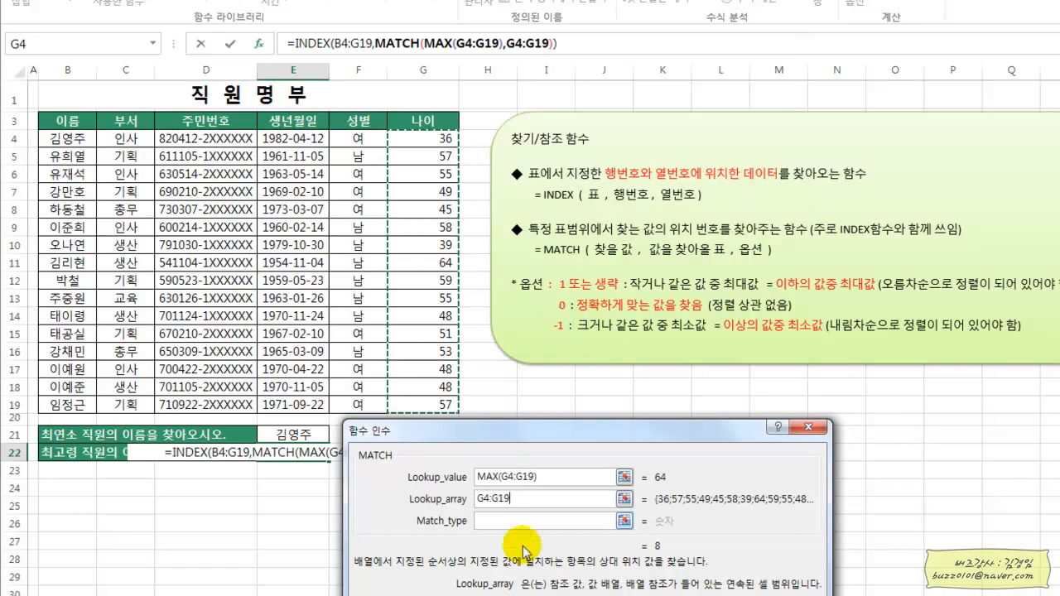
click(497, 522)
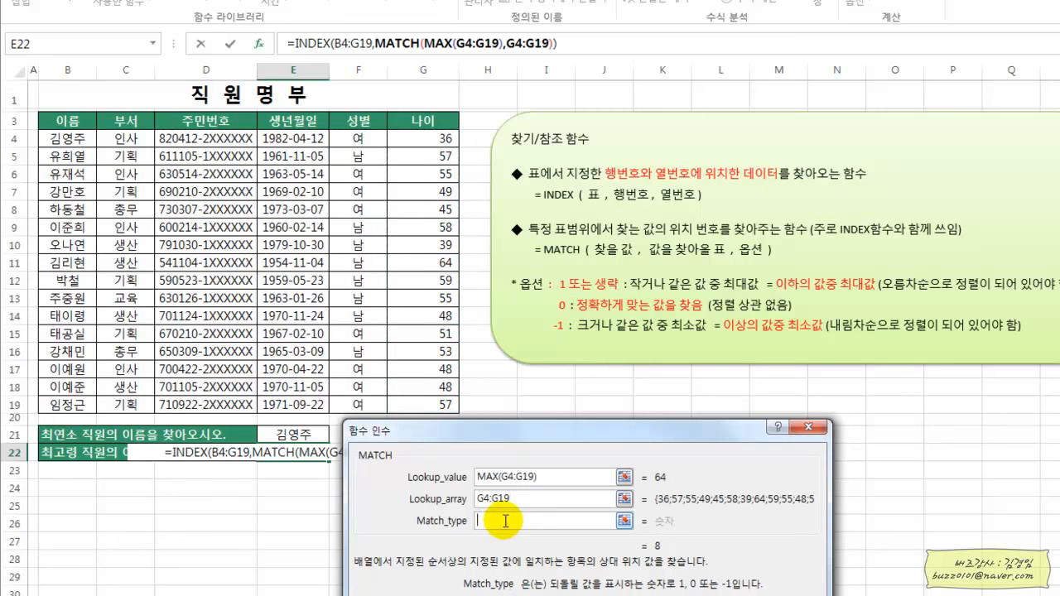
text(0)
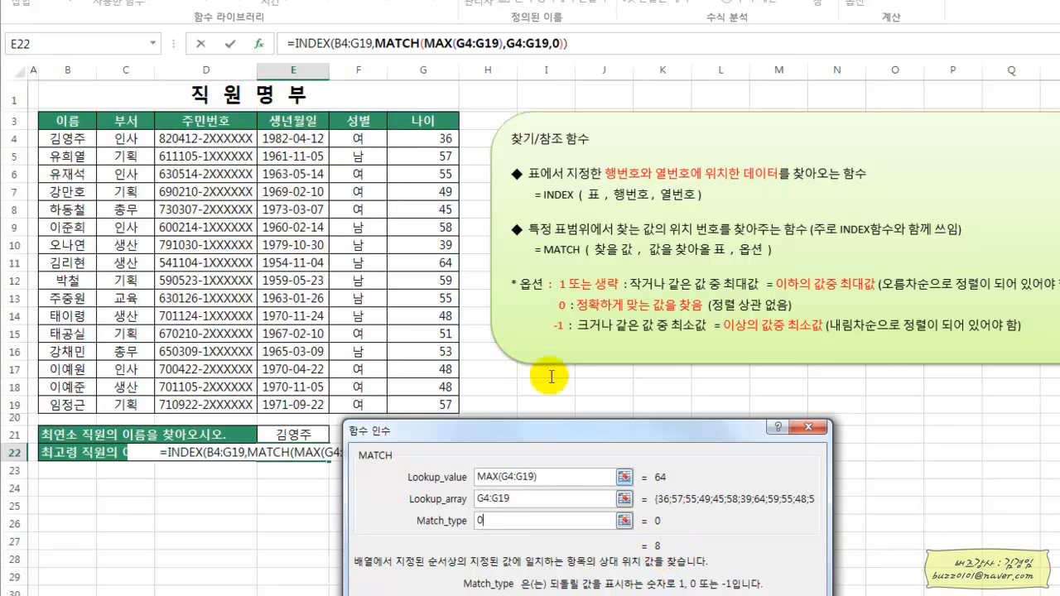
Return to the outer INDEX function in E22, set its column number to 1 and complete the formula.
click(314, 47)
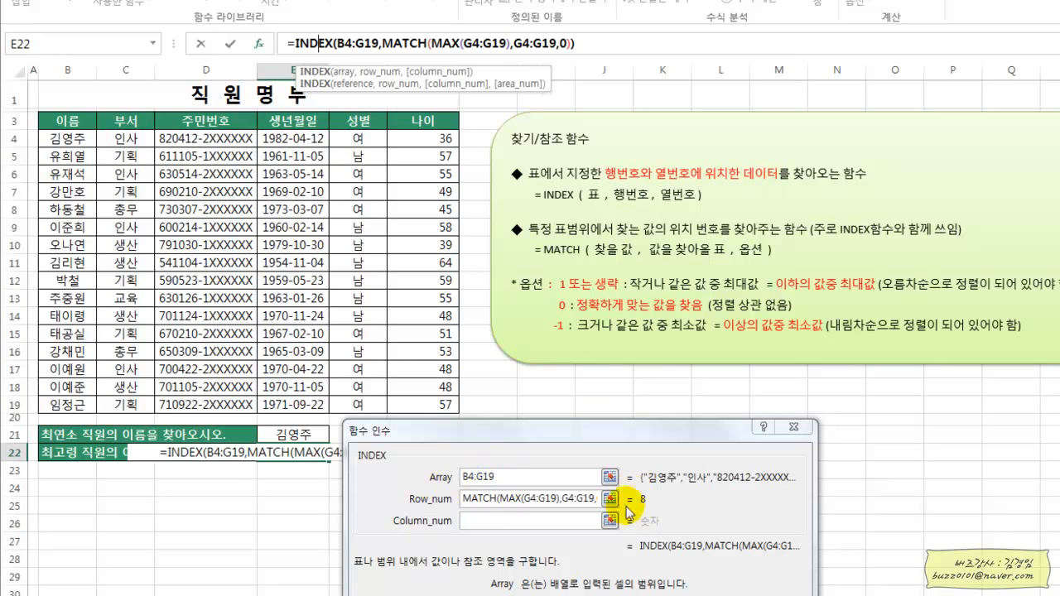
click(537, 521)
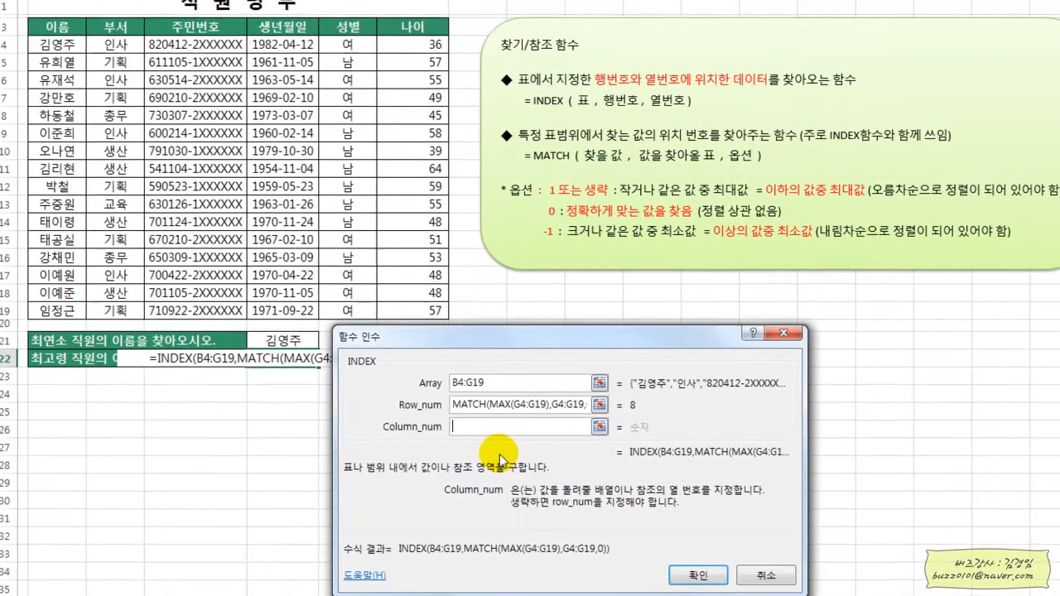
text(1)
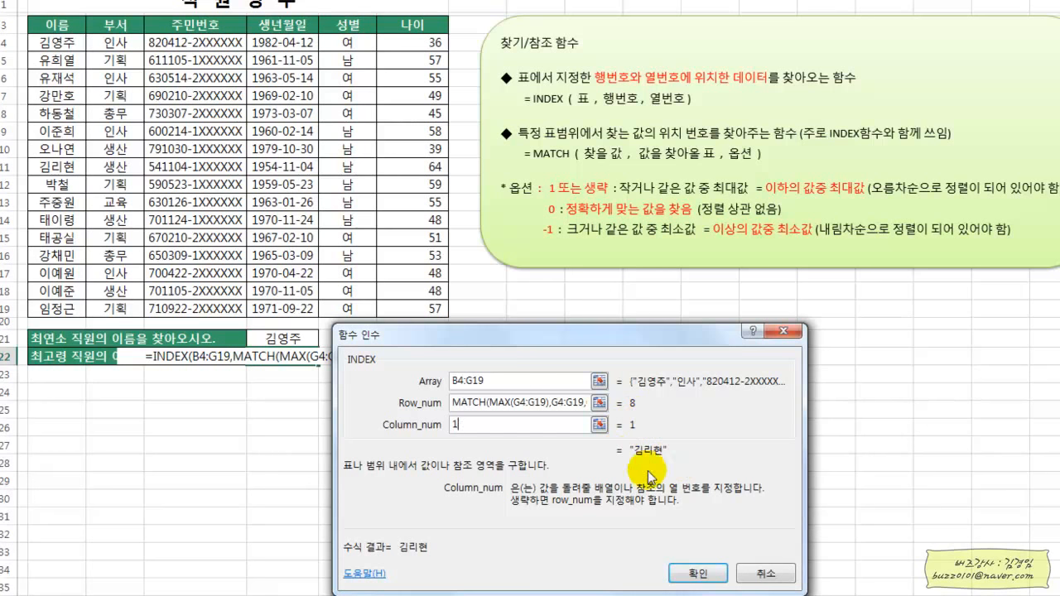
click(698, 574)
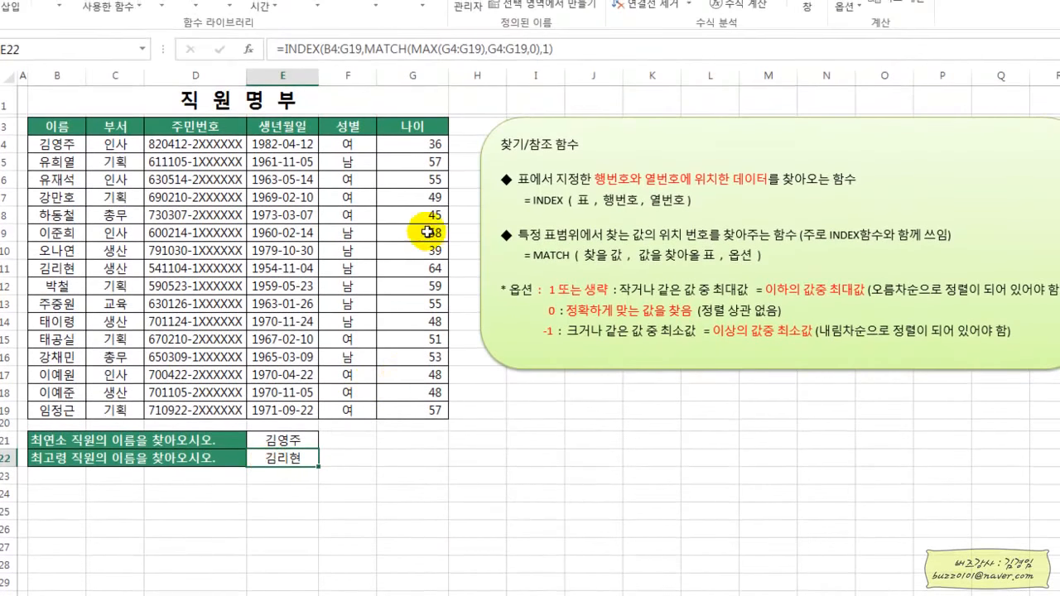
Replace the age in G19 with 67 to test the oldest-employee formula.
click(415, 268)
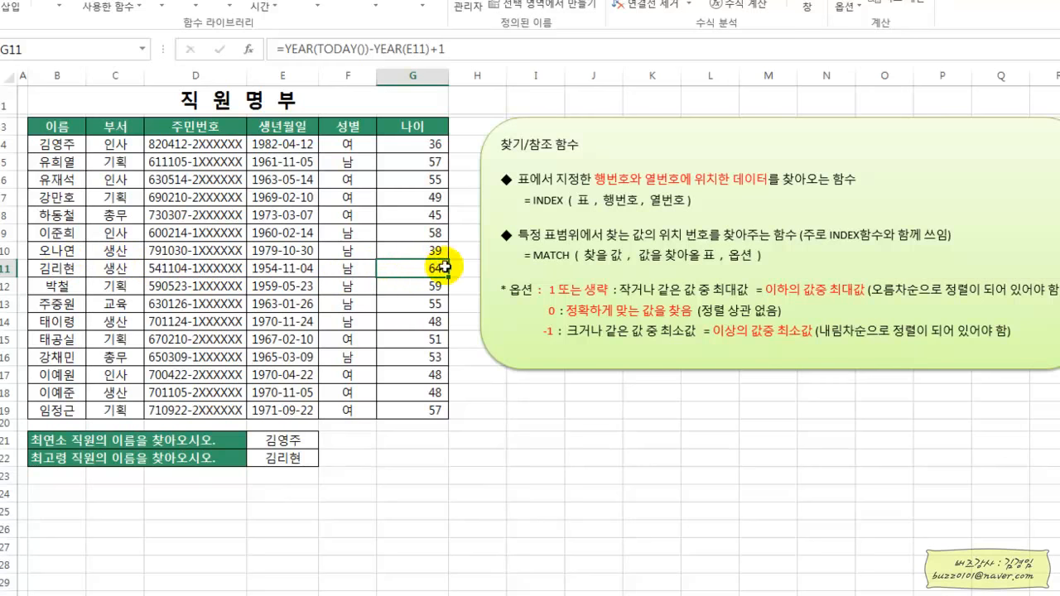
click(408, 410)
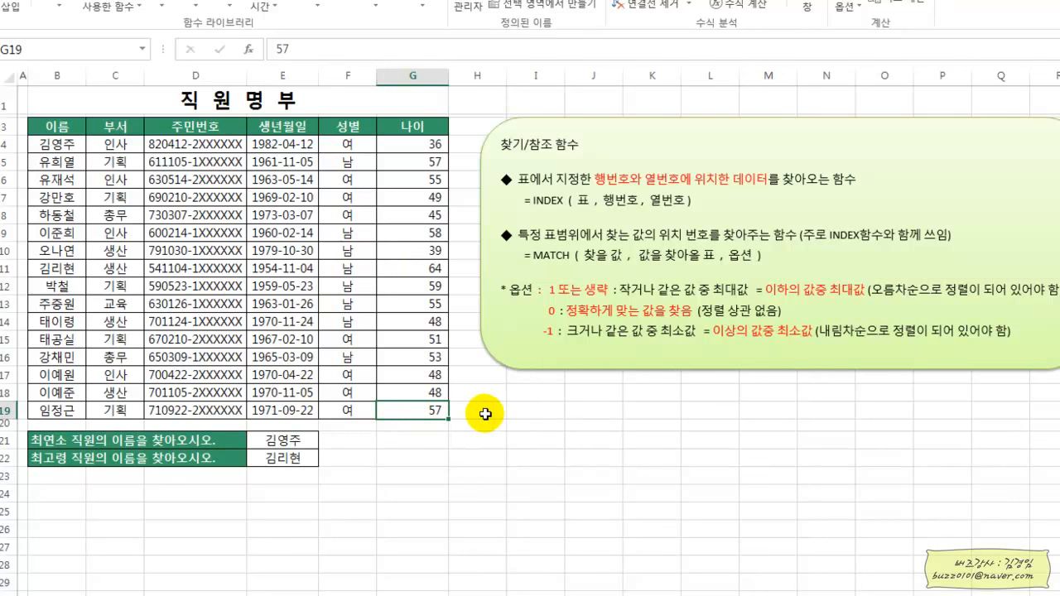
text(6)
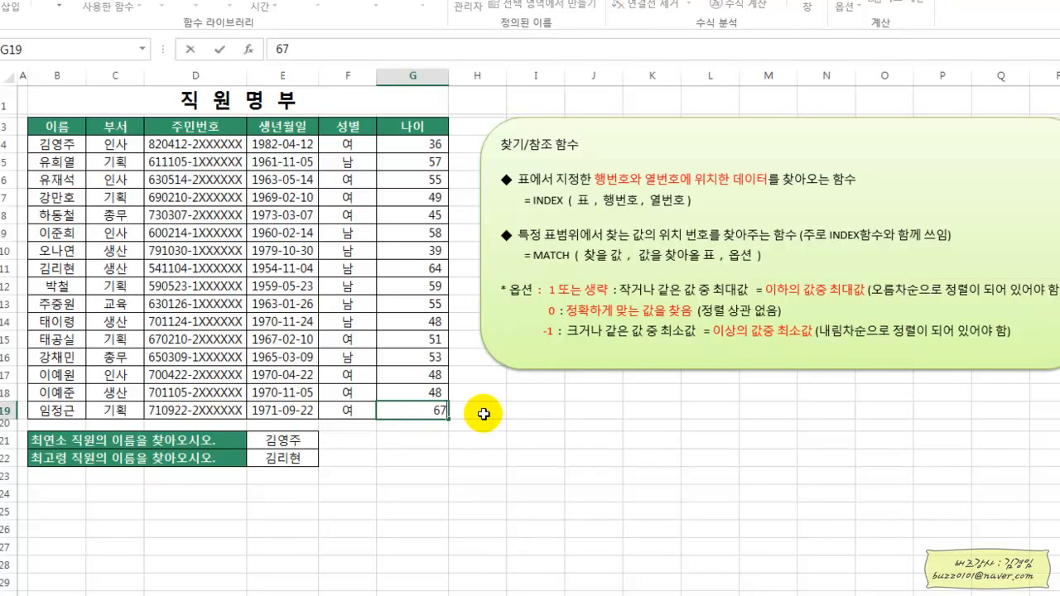
text(7)
key(Return)
Compare the edited age in G19 with the other ages in G4:G19 to check the oldest-employee result.
drag(422, 143, 426, 409)
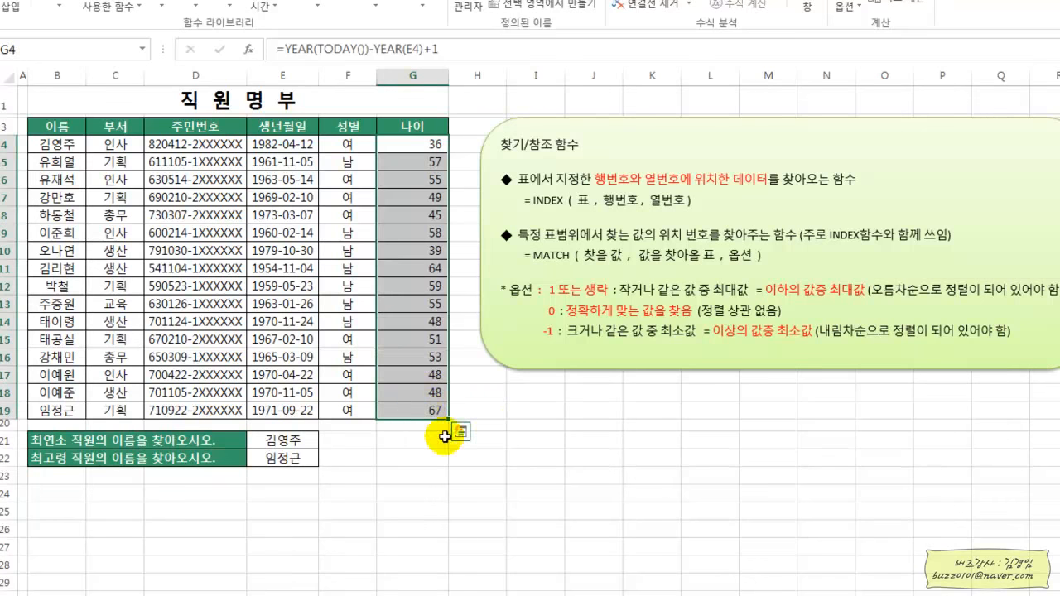
click(425, 410)
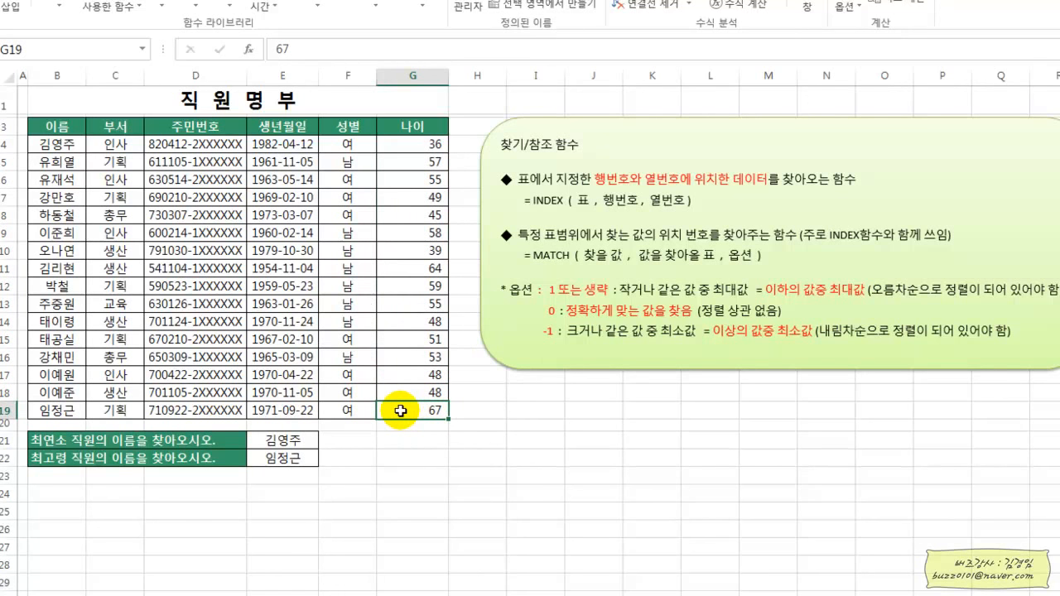
drag(391, 142, 402, 410)
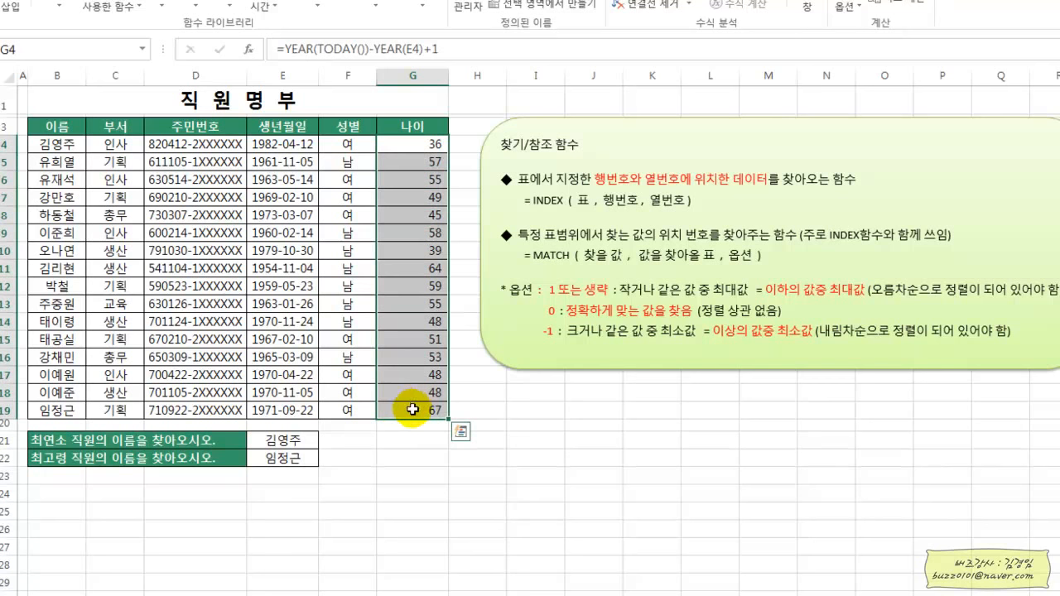
click(412, 412)
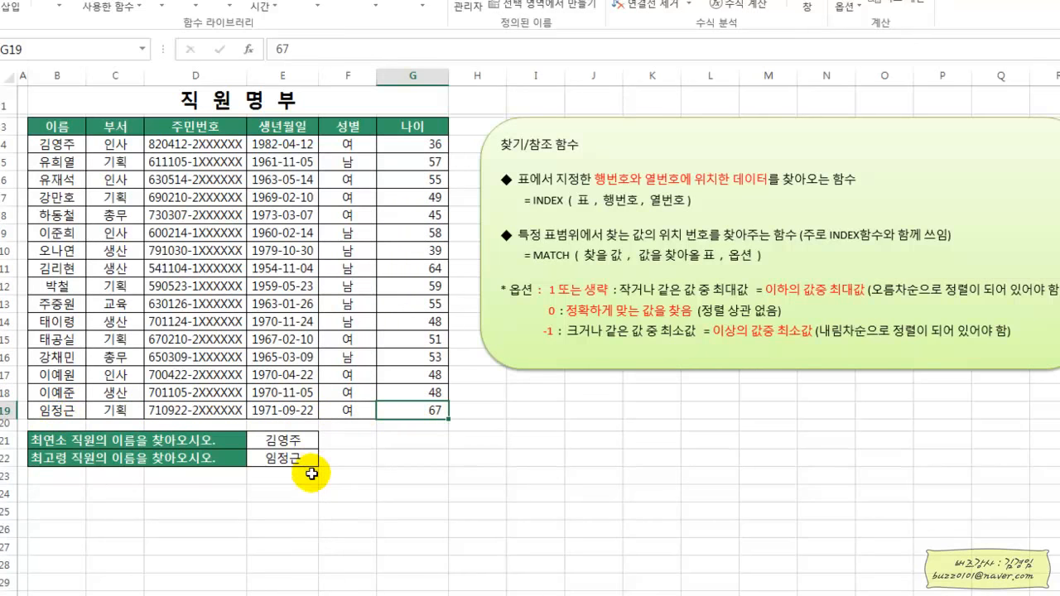
click(400, 446)
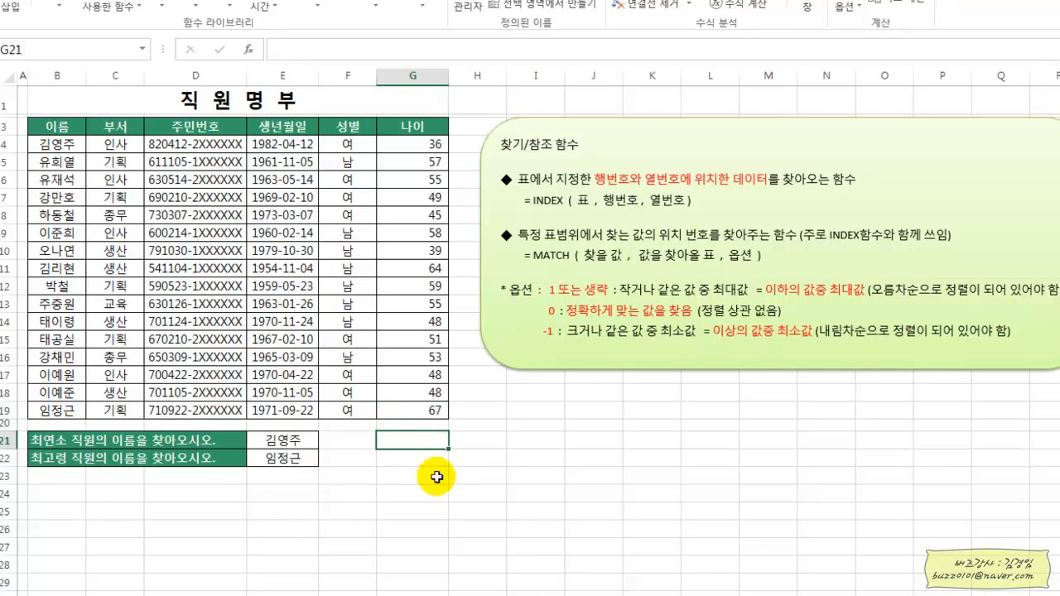
click(422, 458)
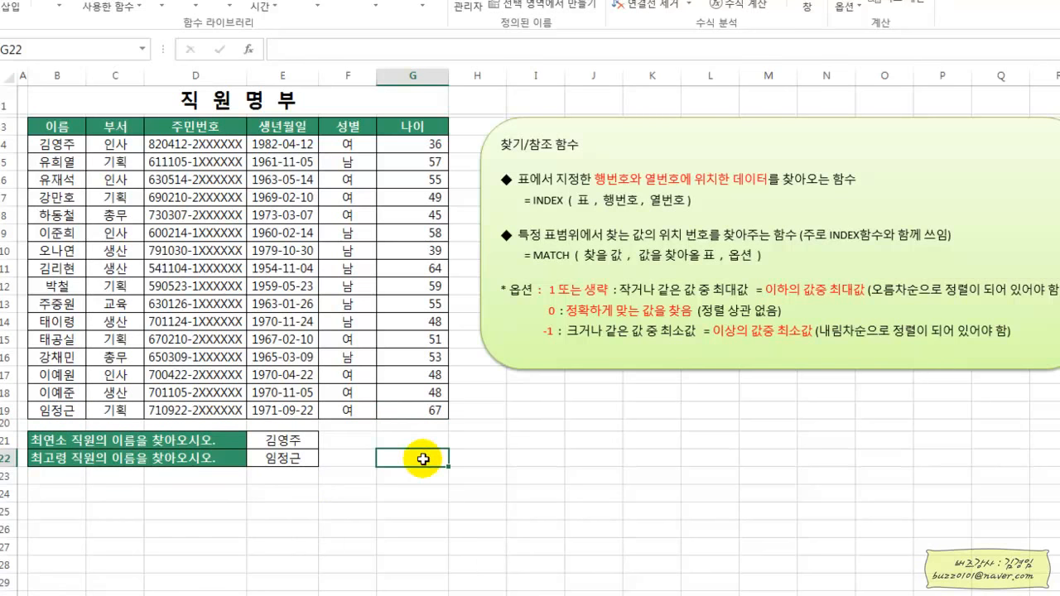